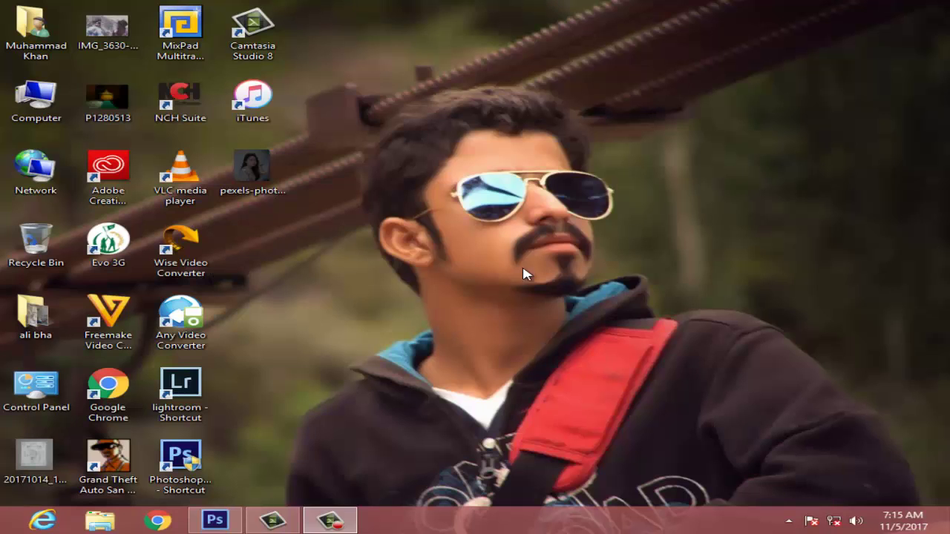
Step: Refresh the desktop several times from its right-click menu
{"action": "right_click", "coordinate": [543, 189]}
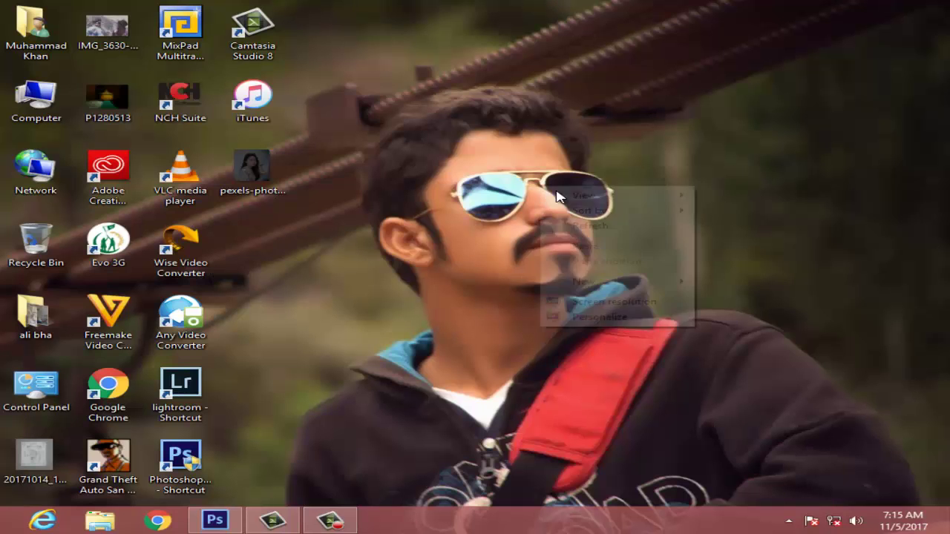
{"action": "left_click", "coordinate": [556, 224]}
{"action": "right_click", "coordinate": [513, 189]}
{"action": "left_click", "coordinate": [553, 217]}
{"action": "right_click", "coordinate": [507, 196]}
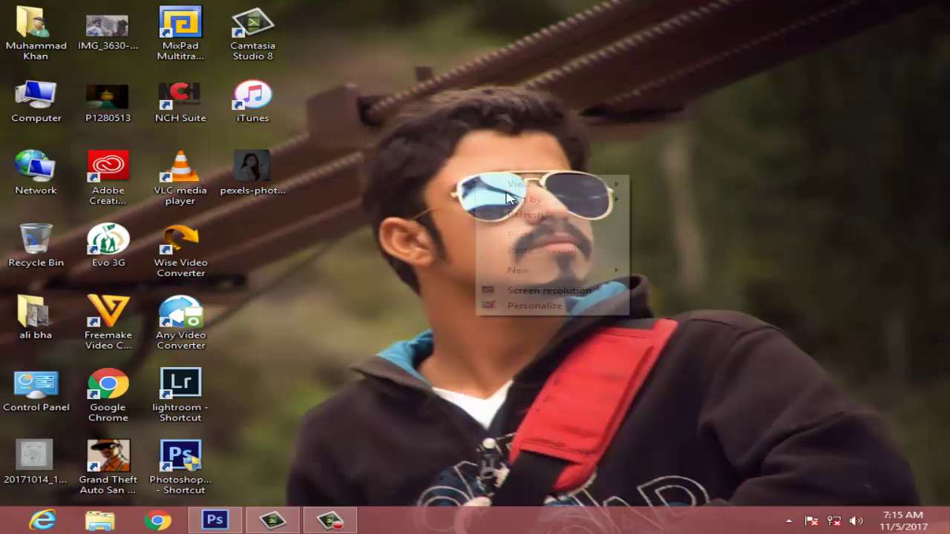
{"action": "left_click", "coordinate": [533, 215]}
{"action": "right_click", "coordinate": [558, 208]}
{"action": "left_click", "coordinate": [600, 251]}
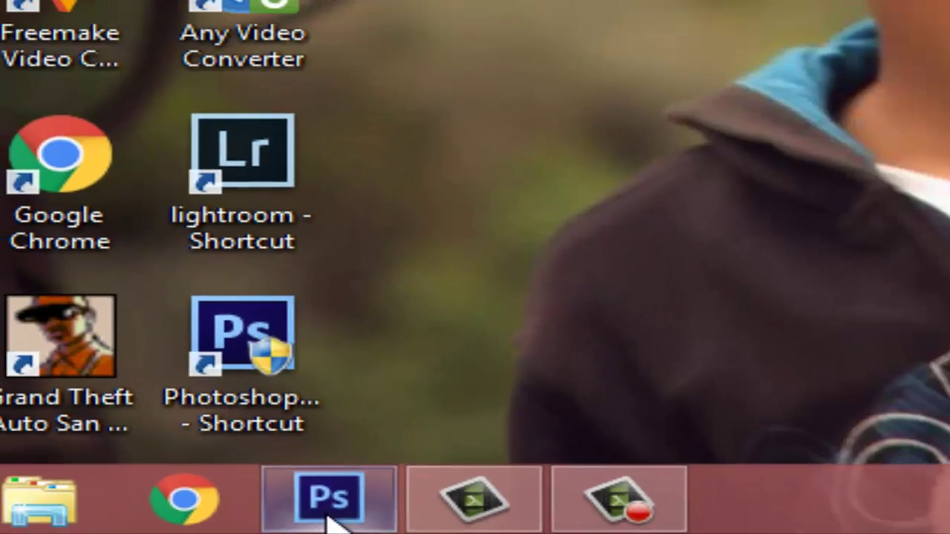
Step: Return to Photoshop and open pexels-photo-253758 from the Desktop
{"action": "left_click", "coordinate": [215, 520]}
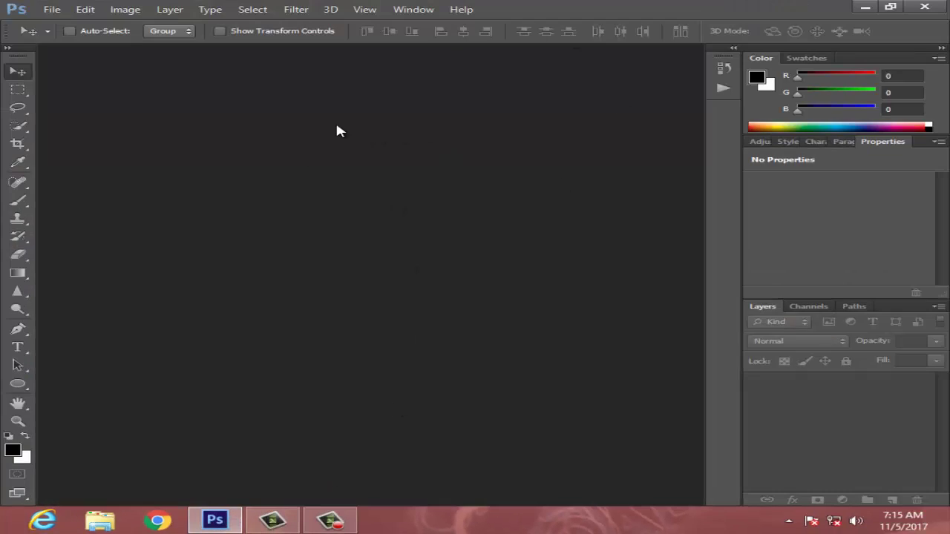
{"action": "left_click", "coordinate": [51, 9]}
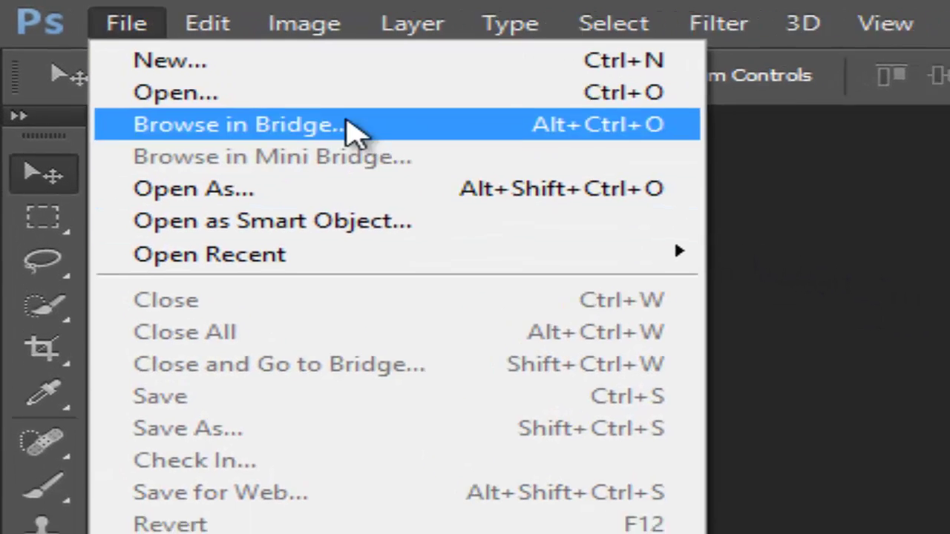
{"action": "left_click", "coordinate": [141, 62]}
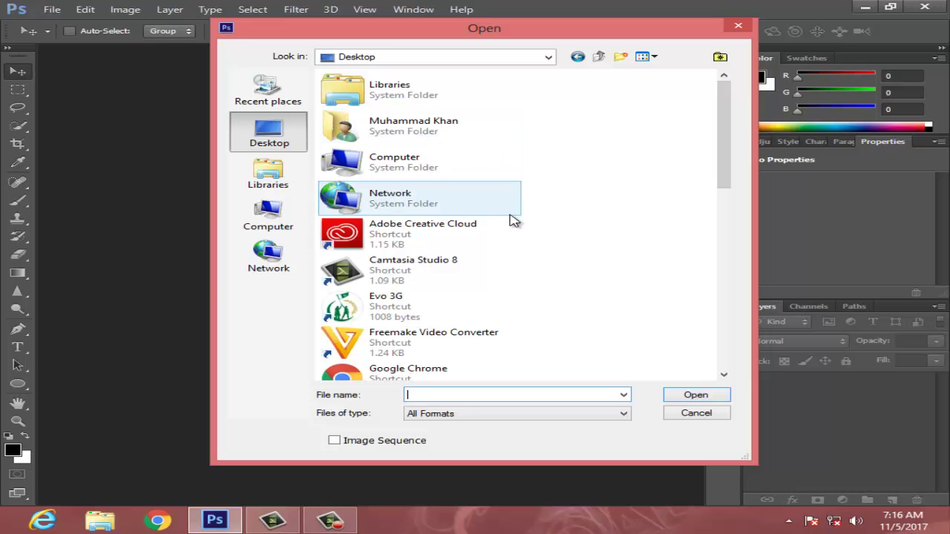
{"action": "scroll", "coordinate": [511, 218], "scroll_direction": "down", "scroll_amount": 3}
{"action": "scroll", "coordinate": [509, 221], "scroll_direction": "down", "scroll_amount": 1}
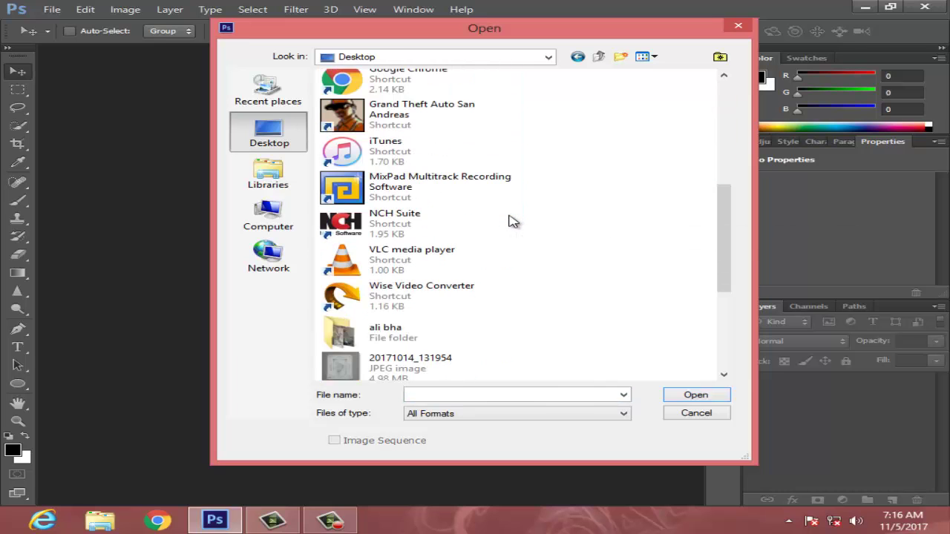
{"action": "scroll", "coordinate": [509, 221], "scroll_direction": "down", "scroll_amount": 2}
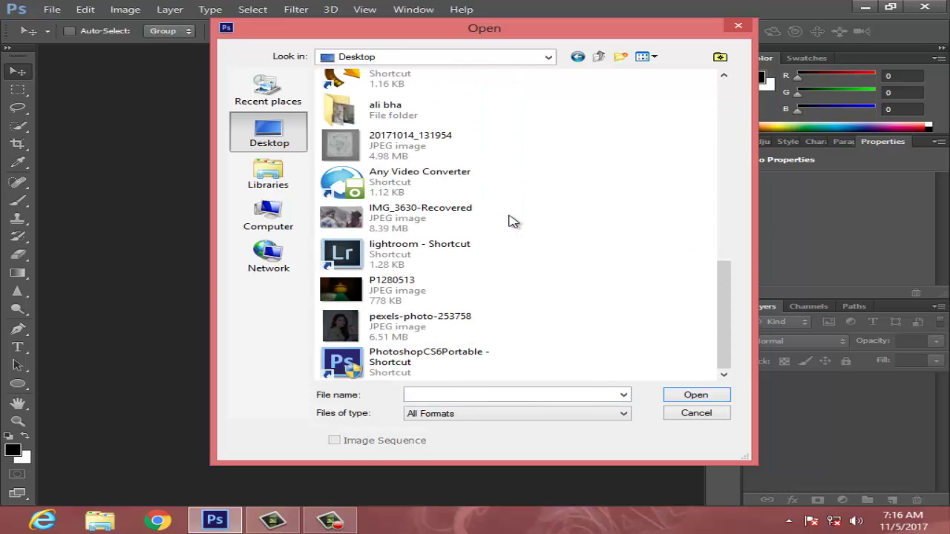
{"action": "double_click", "coordinate": [393, 330]}
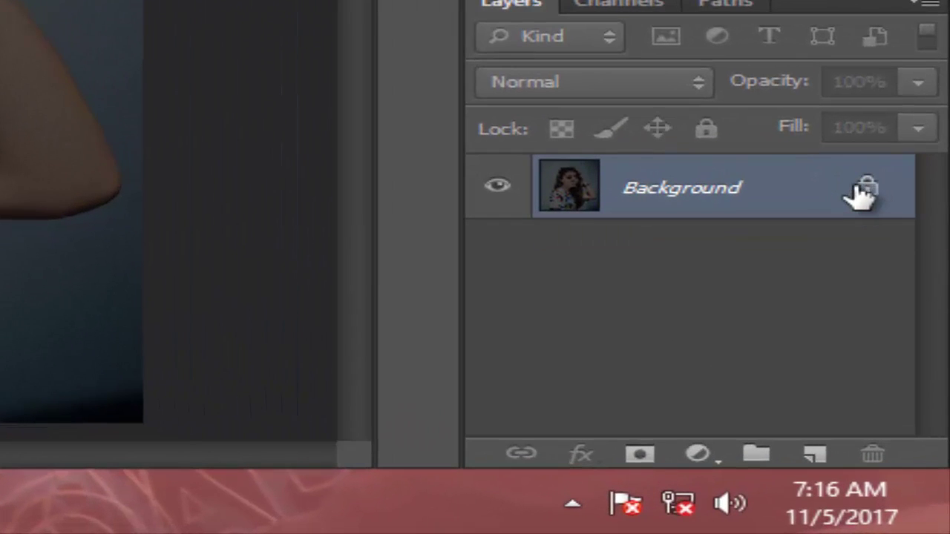
Step: Unlock the Background as Layer 0, then duplicate it to create Layer 0 copy
{"action": "double_click", "coordinate": [861, 194]}
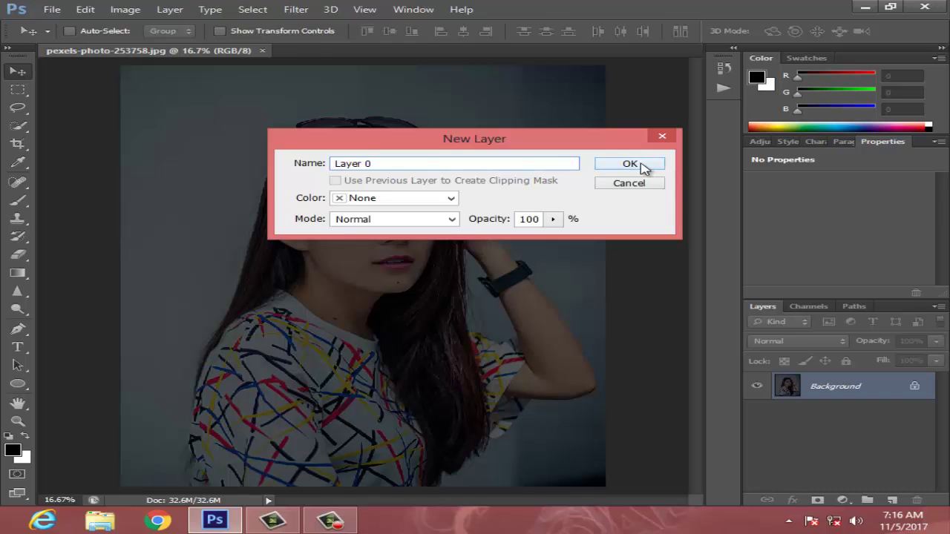
{"action": "left_click", "coordinate": [630, 165]}
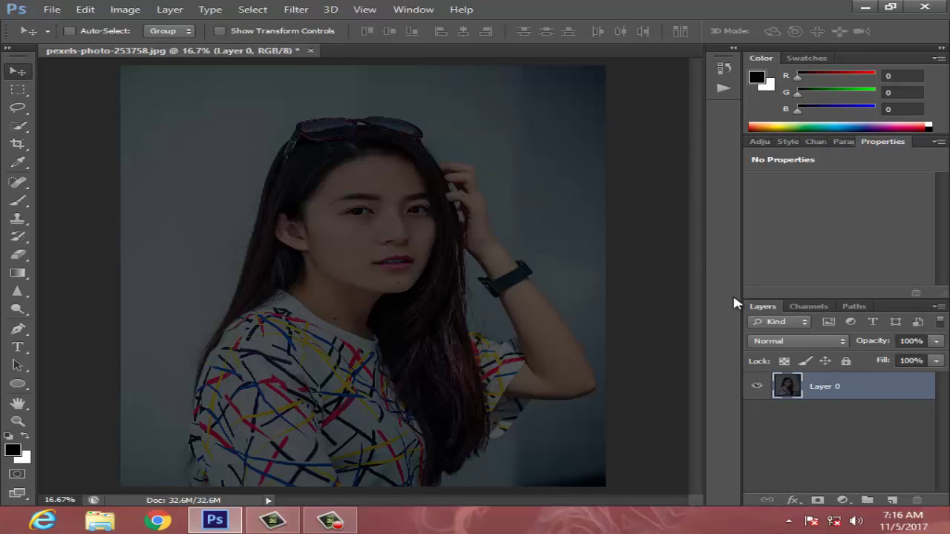
{"action": "right_click", "coordinate": [854, 390]}
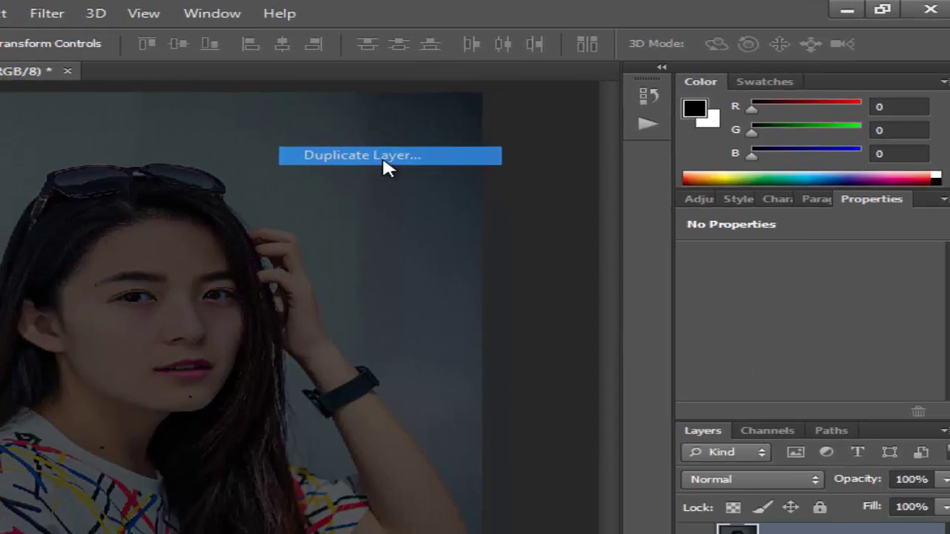
{"action": "left_click", "coordinate": [267, 196]}
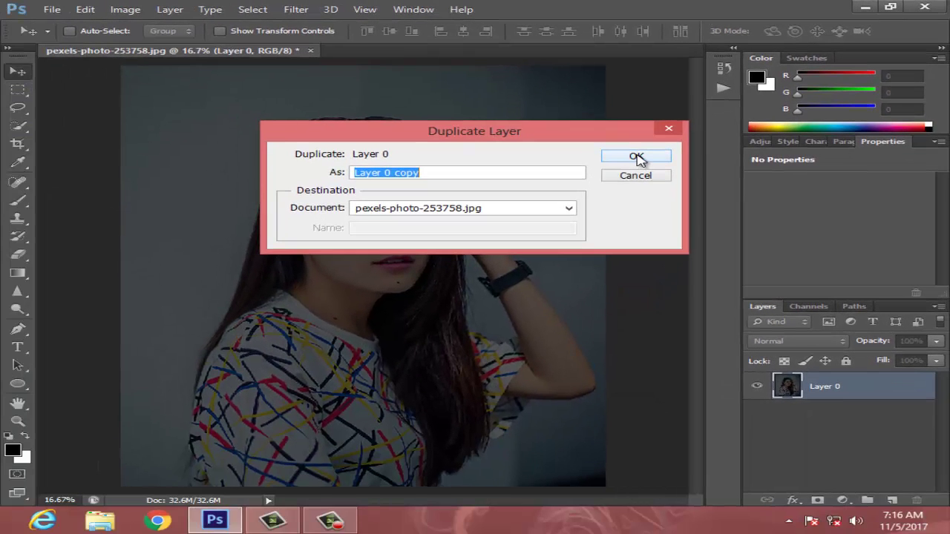
{"action": "left_click", "coordinate": [637, 158]}
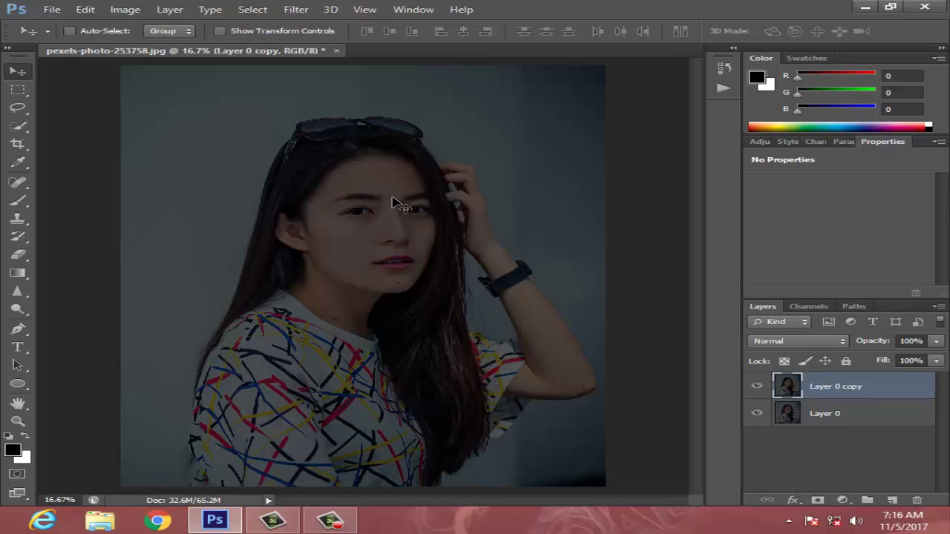
Step: Zoom to 33.33% and set up the Blur Tool at 100% strength in Normal mode
{"action": "key", "text": "ctrl+plus"}
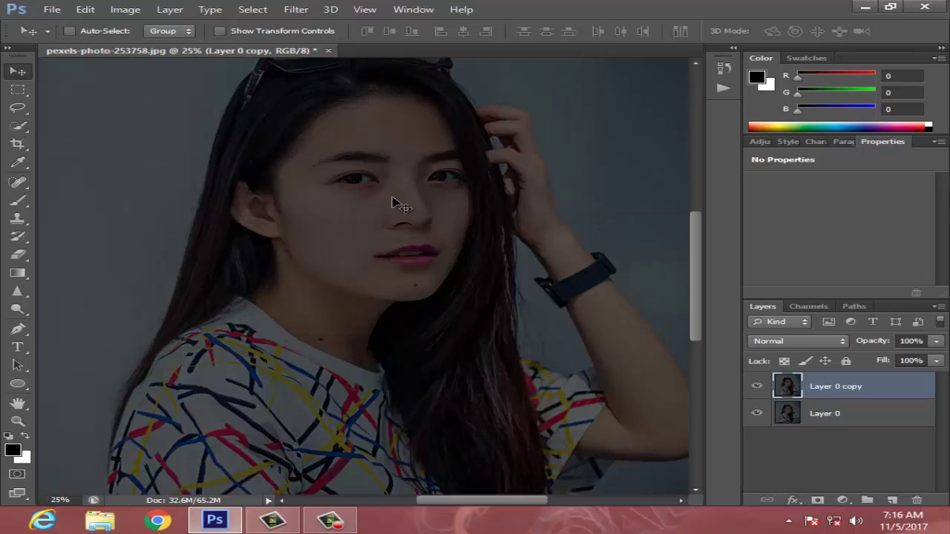
{"action": "key", "text": "ctrl+plus"}
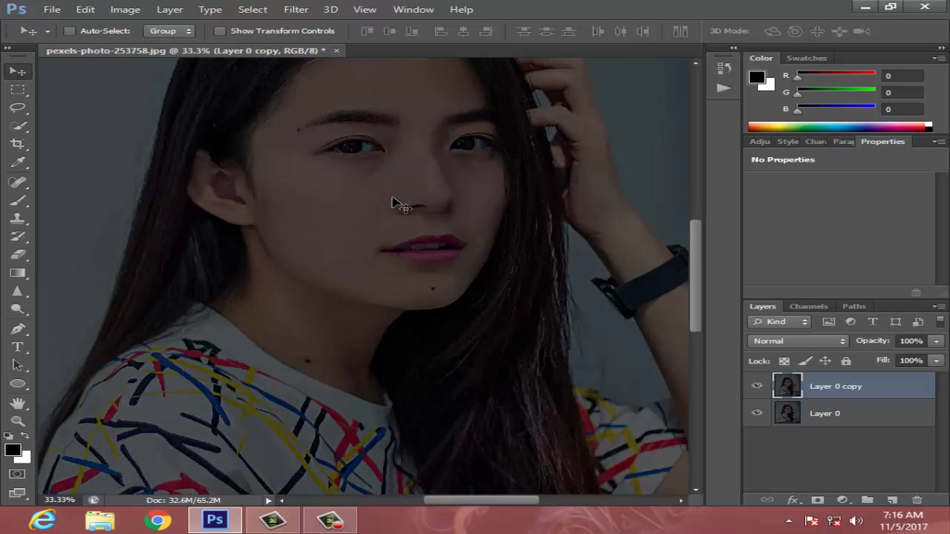
{"action": "key", "text": "ctrl+plus"}
{"action": "key", "text": "ctrl+minus"}
{"action": "left_click_drag", "start_coordinate": [400, 186], "coordinate": [390, 318]}
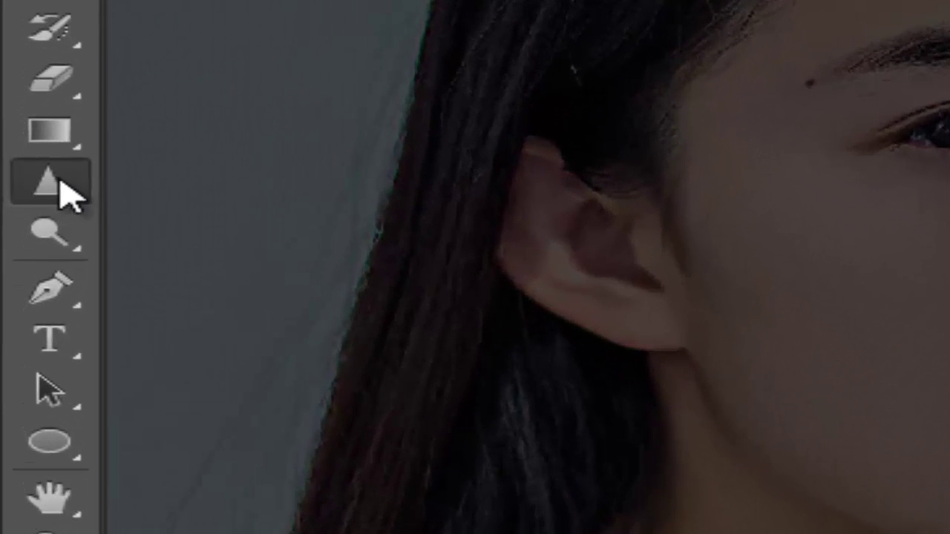
{"action": "right_click", "coordinate": [23, 291]}
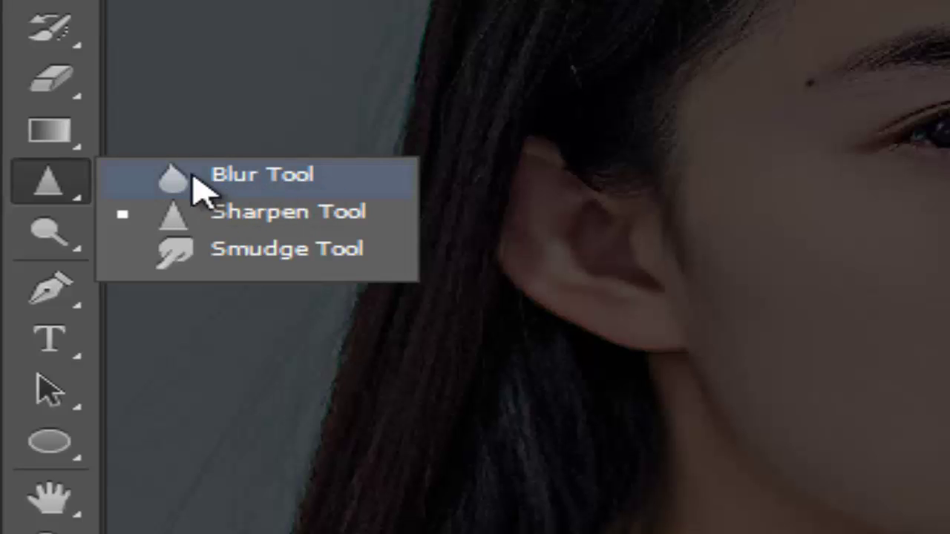
{"action": "left_click", "coordinate": [194, 175]}
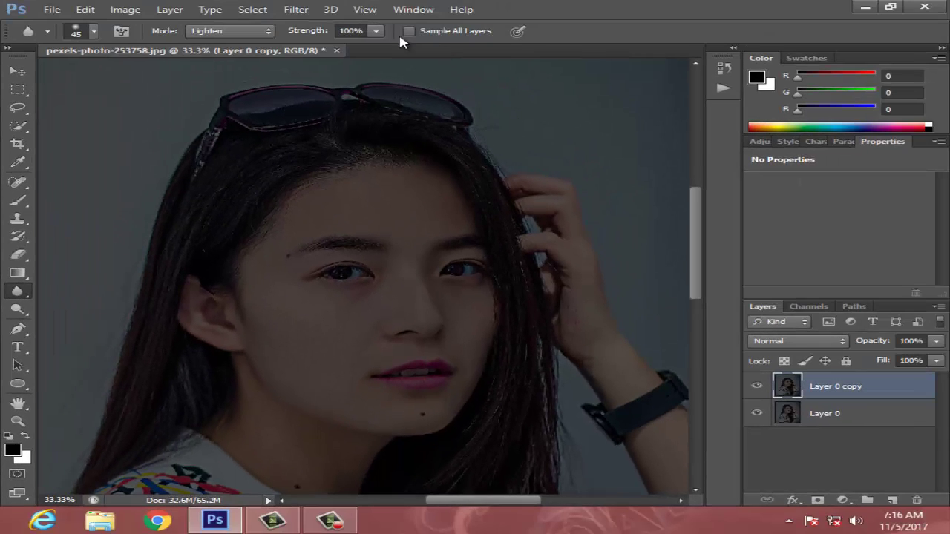
{"action": "left_click", "coordinate": [375, 32]}
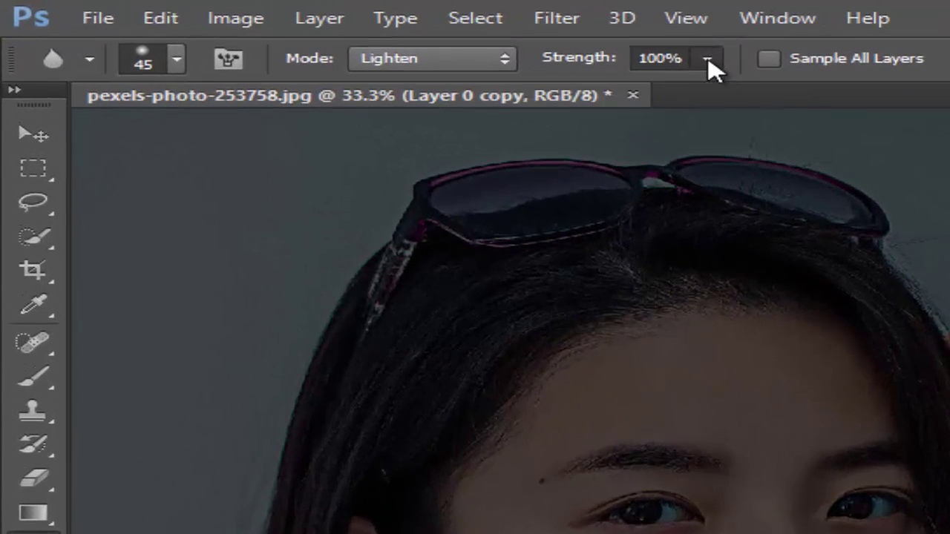
{"action": "left_click", "coordinate": [375, 32]}
{"action": "left_click", "coordinate": [464, 66]}
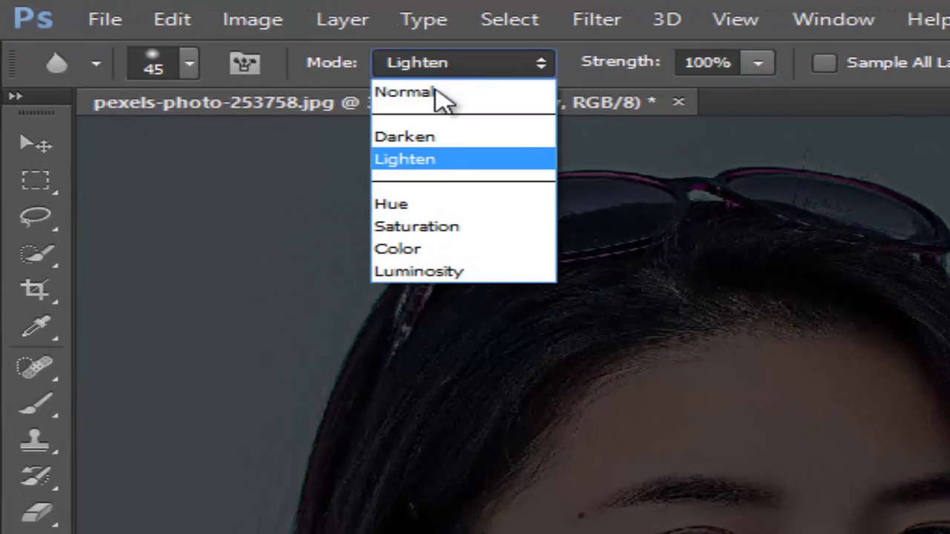
{"action": "left_click", "coordinate": [460, 100]}
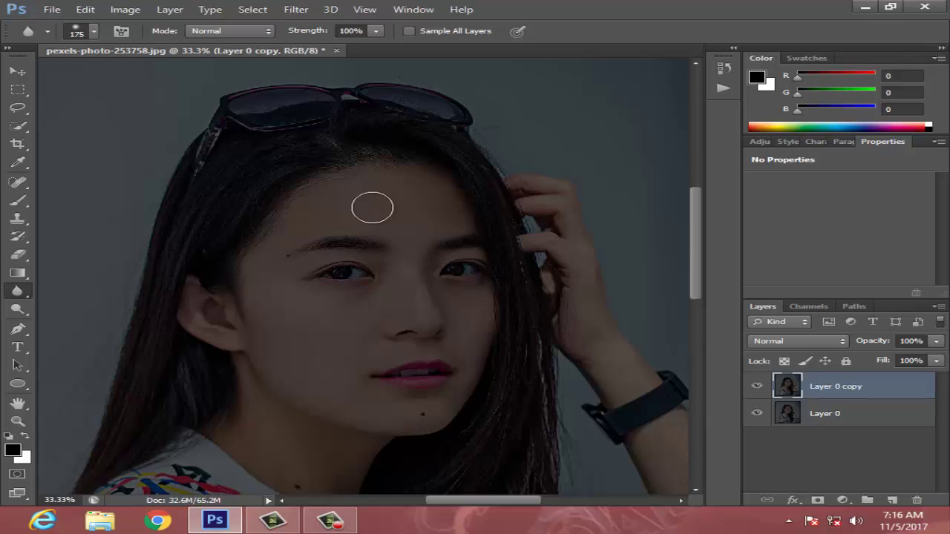
Step: Blur the forehead and left cheek skin with a 200 px brush
{"action": "key", "text": "bracketright"}
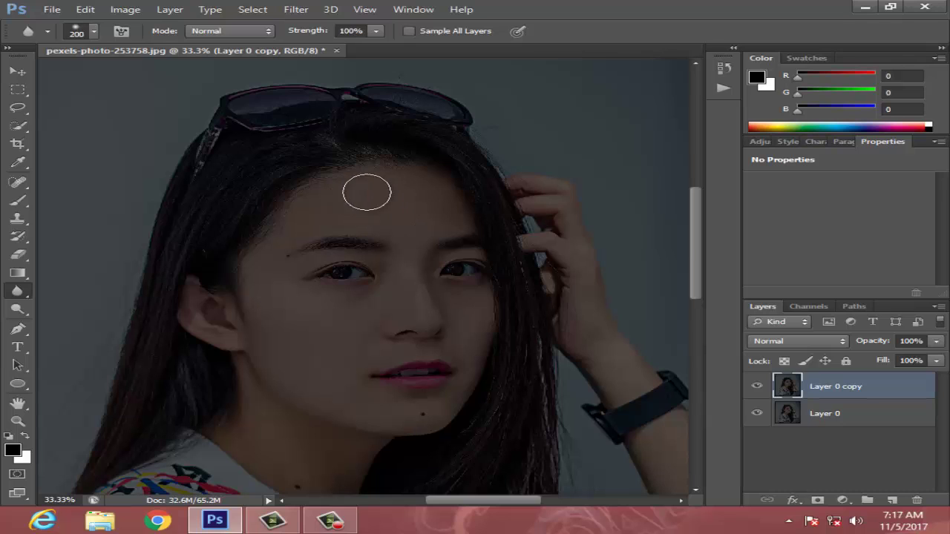
{"action": "mouse_move", "coordinate": [367, 193]}
{"action": "left_mouse_down"}
{"action": "mouse_move", "coordinate": [418, 208]}
{"action": "mouse_move", "coordinate": [373, 202]}
{"action": "left_mouse_up"}
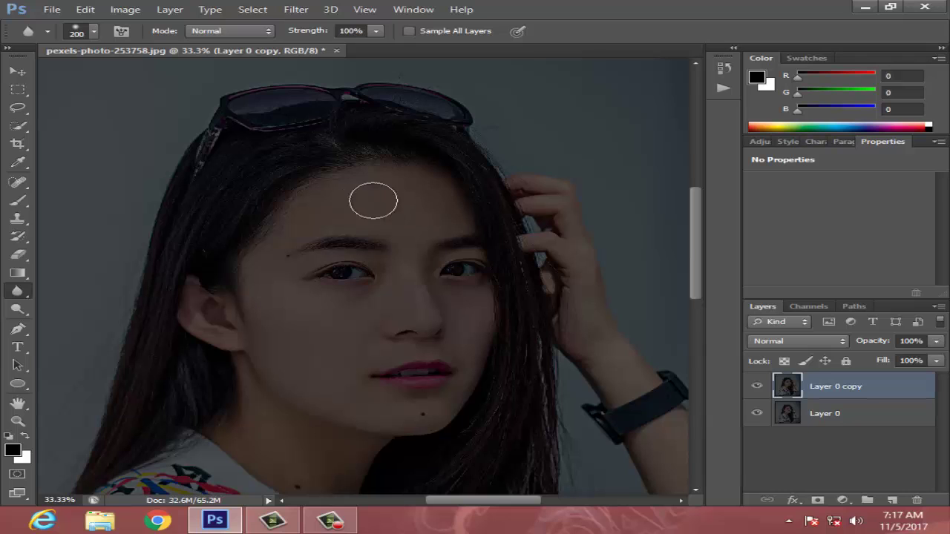
{"action": "mouse_move", "coordinate": [311, 334]}
{"action": "left_mouse_down"}
{"action": "mouse_move", "coordinate": [285, 351]}
{"action": "mouse_move", "coordinate": [282, 314]}
{"action": "left_mouse_up"}
{"action": "key", "text": "ctrl+plus"}
{"action": "key", "text": "ctrl+plus"}
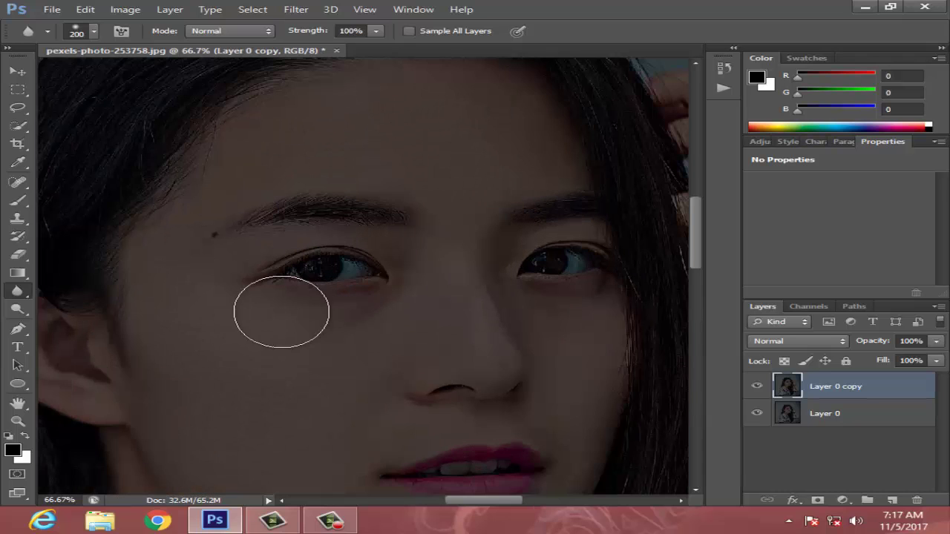
{"action": "mouse_move", "coordinate": [325, 318]}
{"action": "left_mouse_down"}
{"action": "mouse_move", "coordinate": [364, 372]}
{"action": "mouse_move", "coordinate": [369, 398]}
{"action": "left_mouse_up"}
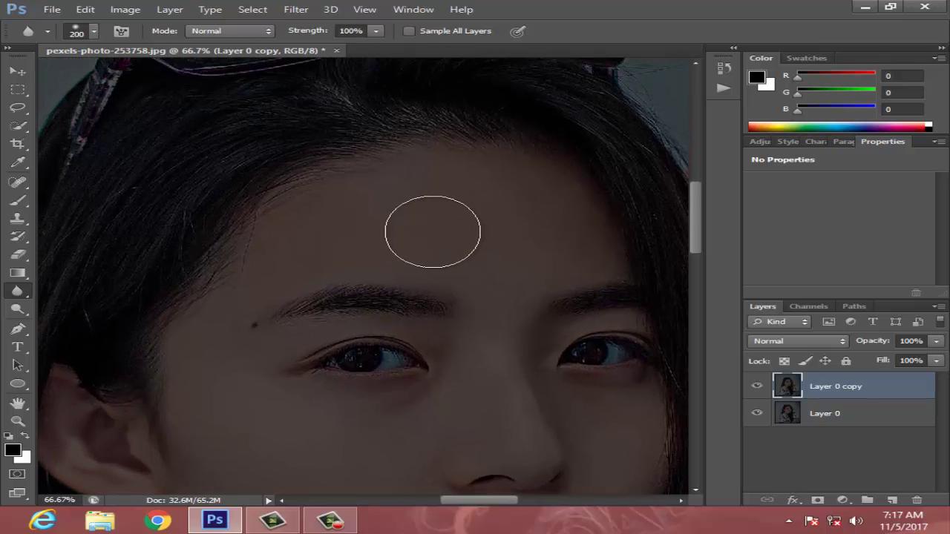
Step: Blur the cheek skin under the eye with a 125 px brush
{"action": "key", "text": "bracketleft"}
{"action": "key", "text": "bracketleft"}
{"action": "key", "text": "bracketleft"}
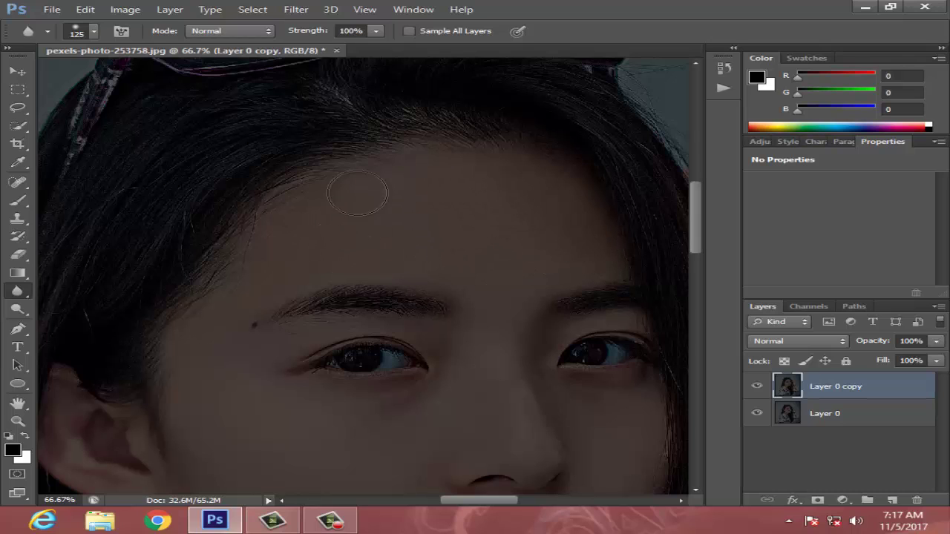
{"action": "left_click_drag", "start_coordinate": [415, 173], "coordinate": [564, 46]}
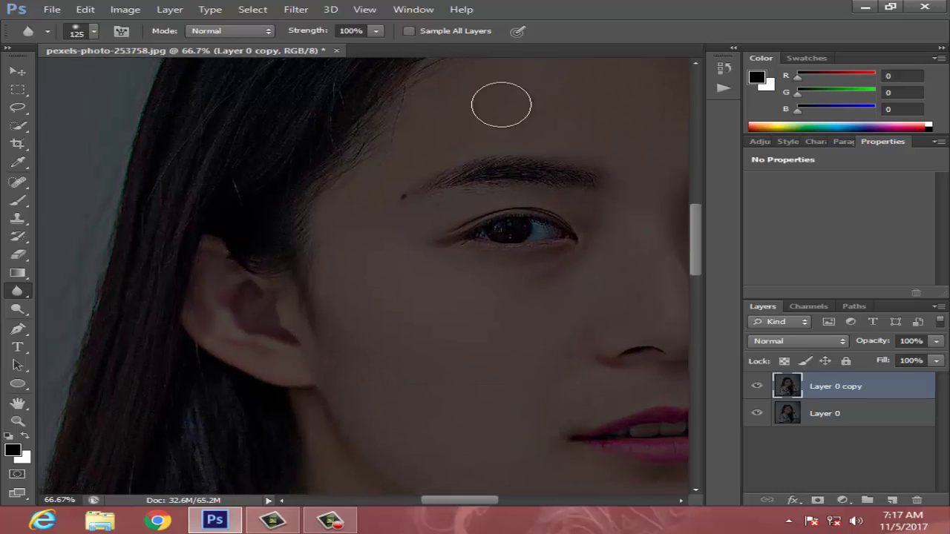
{"action": "key", "text": "bracketleft"}
{"action": "key", "text": "bracketleft"}
{"action": "key", "text": "bracketleft"}
{"action": "key", "text": "bracketright"}
{"action": "key", "text": "bracketright"}
{"action": "key", "text": "bracketright"}
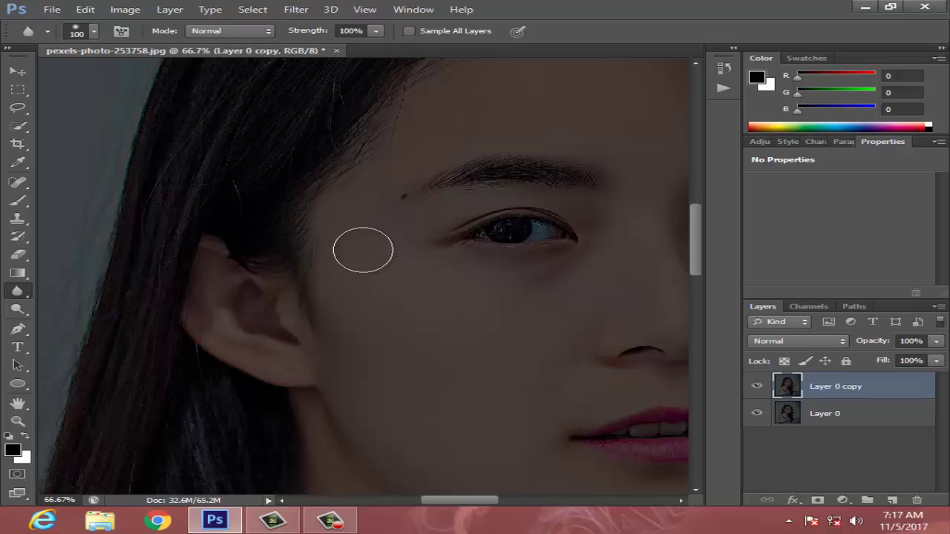
{"action": "mouse_move", "coordinate": [474, 311]}
{"action": "left_mouse_down"}
{"action": "mouse_move", "coordinate": [557, 304]}
{"action": "mouse_move", "coordinate": [518, 377]}
{"action": "mouse_move", "coordinate": [527, 353]}
{"action": "mouse_move", "coordinate": [476, 325]}
{"action": "mouse_move", "coordinate": [439, 283]}
{"action": "mouse_move", "coordinate": [376, 301]}
{"action": "mouse_move", "coordinate": [378, 369]}
{"action": "left_mouse_up"}
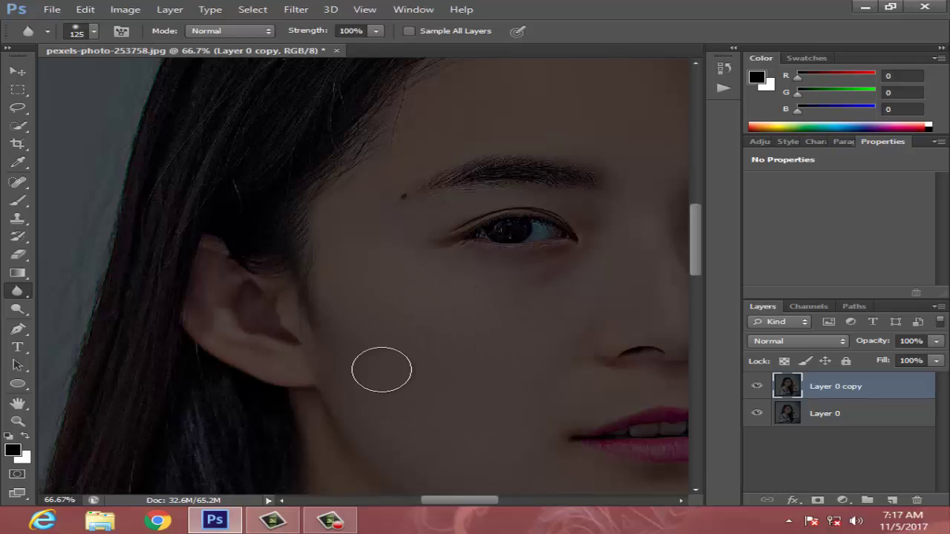
{"action": "mouse_move", "coordinate": [448, 393]}
{"action": "left_mouse_down"}
{"action": "mouse_move", "coordinate": [361, 246]}
{"action": "mouse_move", "coordinate": [373, 226]}
{"action": "mouse_move", "coordinate": [320, 225]}
{"action": "mouse_move", "coordinate": [344, 258]}
{"action": "mouse_move", "coordinate": [335, 267]}
{"action": "mouse_move", "coordinate": [424, 292]}
{"action": "mouse_move", "coordinate": [424, 303]}
{"action": "mouse_move", "coordinate": [337, 291]}
{"action": "mouse_move", "coordinate": [403, 282]}
{"action": "mouse_move", "coordinate": [442, 307]}
{"action": "mouse_move", "coordinate": [381, 314]}
{"action": "mouse_move", "coordinate": [393, 316]}
{"action": "mouse_move", "coordinate": [345, 267]}
{"action": "mouse_move", "coordinate": [390, 244]}
{"action": "mouse_move", "coordinate": [170, 250]}
{"action": "mouse_move", "coordinate": [153, 316]}
{"action": "left_mouse_up"}
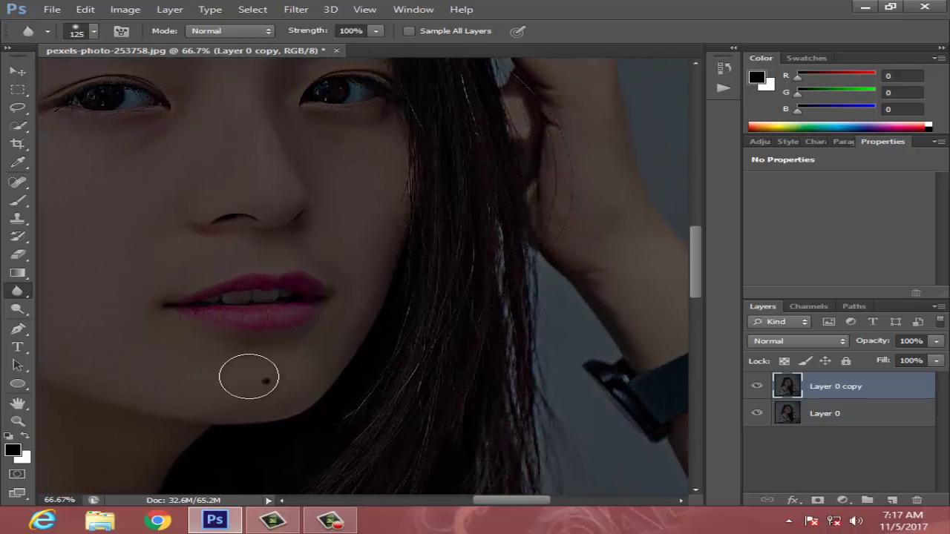
Step: Blur the skin around the eyes, forehead, neck and lips with an 80 px brush
{"action": "key", "text": "bracketleft"}
{"action": "key", "text": "bracketleft"}
{"action": "key", "text": "bracketleft"}
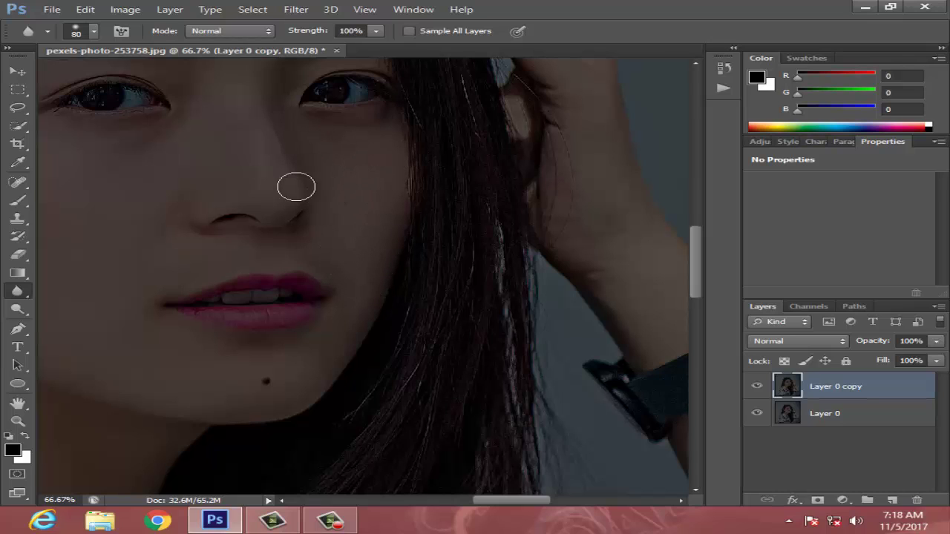
{"action": "left_click_drag", "start_coordinate": [283, 200], "coordinate": [348, 378]}
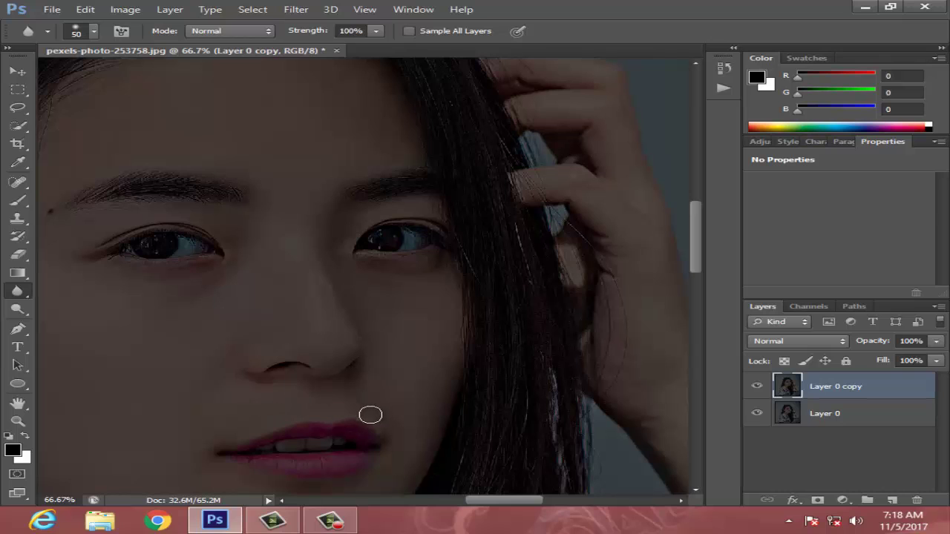
{"action": "left_click_drag", "start_coordinate": [299, 288], "coordinate": [330, 405]}
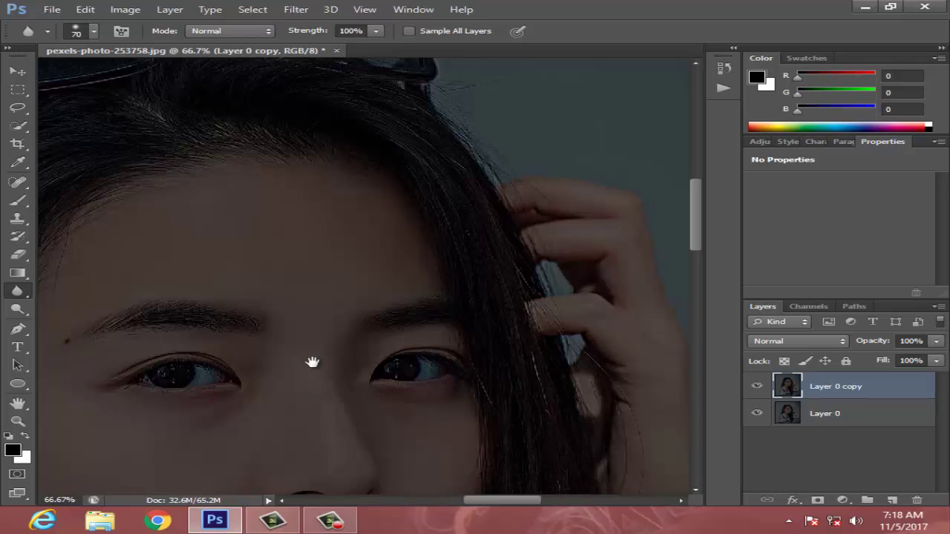
{"action": "left_click_drag", "start_coordinate": [313, 362], "coordinate": [350, 265]}
{"action": "mouse_move", "coordinate": [254, 293]}
{"action": "left_mouse_down"}
{"action": "mouse_move", "coordinate": [317, 308]}
{"action": "mouse_move", "coordinate": [364, 269]}
{"action": "mouse_move", "coordinate": [333, 168]}
{"action": "left_mouse_up"}
{"action": "left_click_drag", "start_coordinate": [80, 485], "coordinate": [258, 345]}
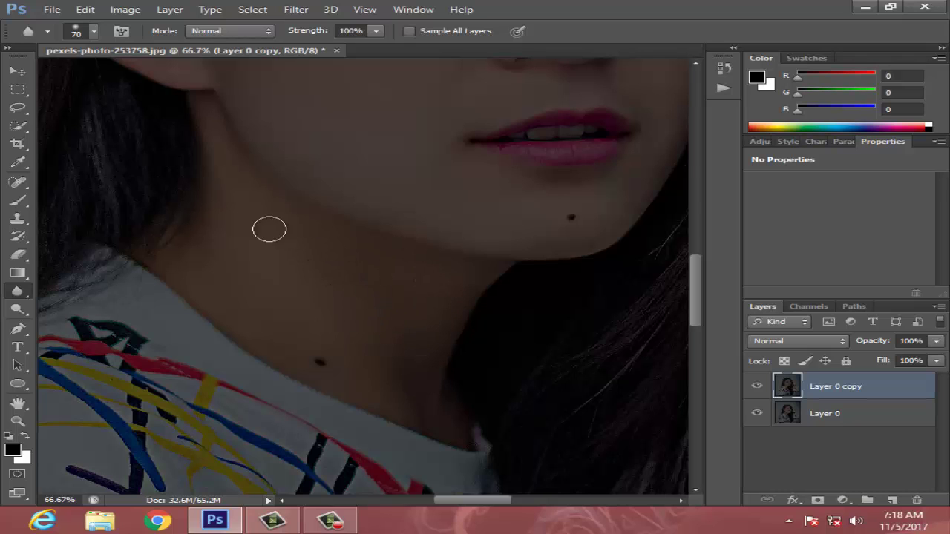
{"action": "left_click_drag", "start_coordinate": [262, 329], "coordinate": [222, 354]}
{"action": "mouse_move", "coordinate": [297, 250]}
{"action": "left_mouse_down"}
{"action": "mouse_move", "coordinate": [245, 388]}
{"action": "mouse_move", "coordinate": [213, 369]}
{"action": "left_mouse_up"}
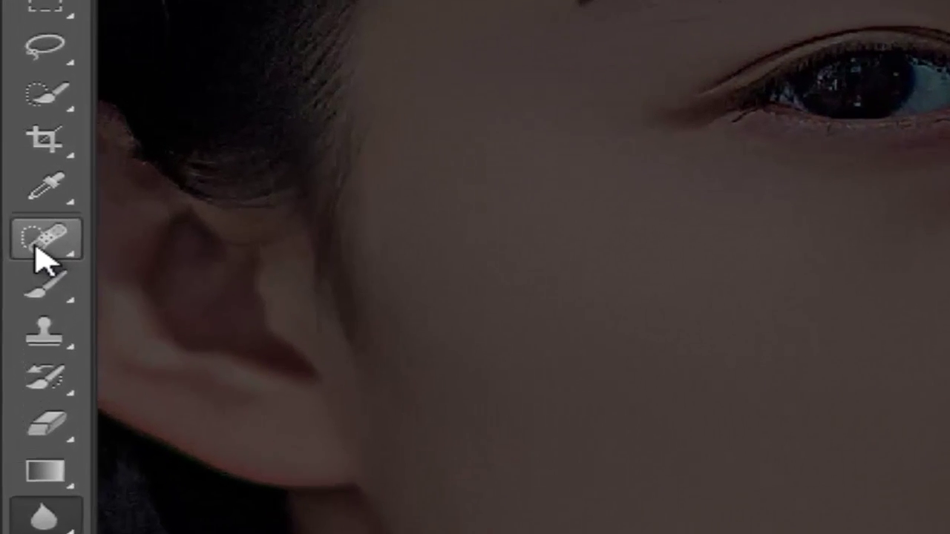
Step: Spot-heal the dark moles beside the eyebrow and on the neck with a 30 px brush
{"action": "left_click", "coordinate": [23, 187]}
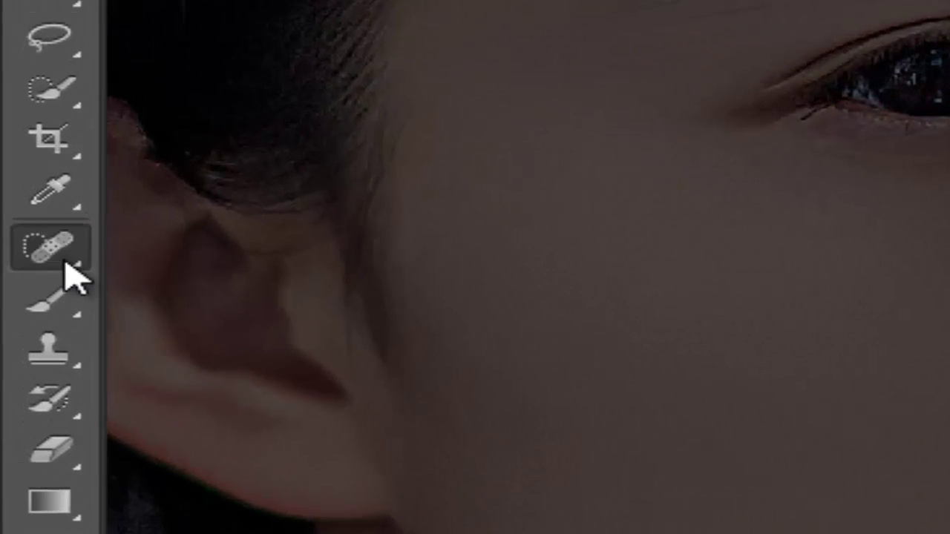
{"action": "right_click", "coordinate": [74, 279]}
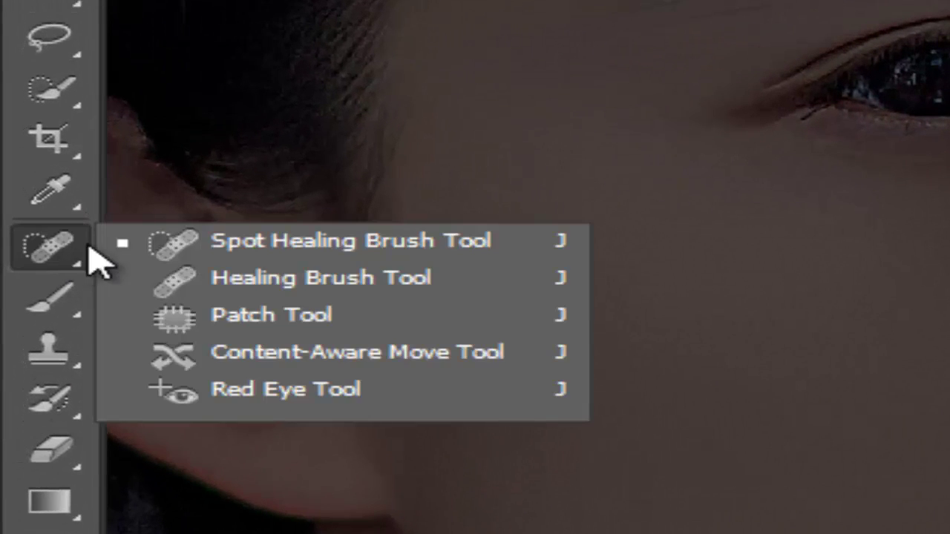
{"action": "left_click", "coordinate": [297, 245]}
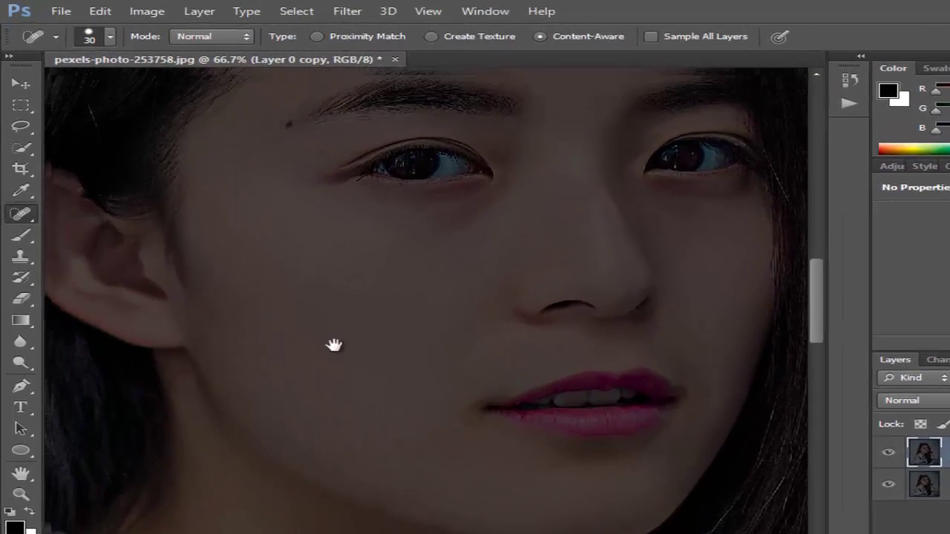
{"action": "left_click_drag", "start_coordinate": [334, 345], "coordinate": [548, 475]}
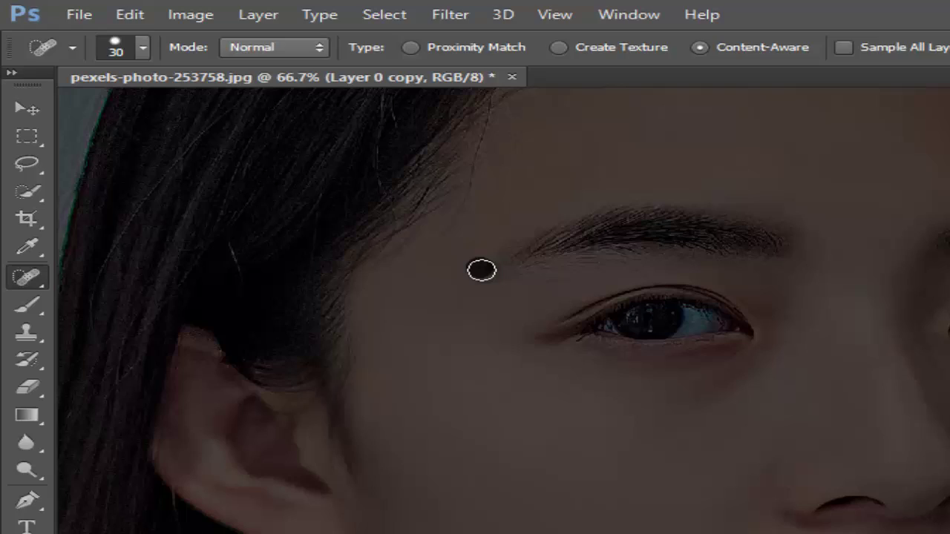
{"action": "left_click", "coordinate": [481, 270]}
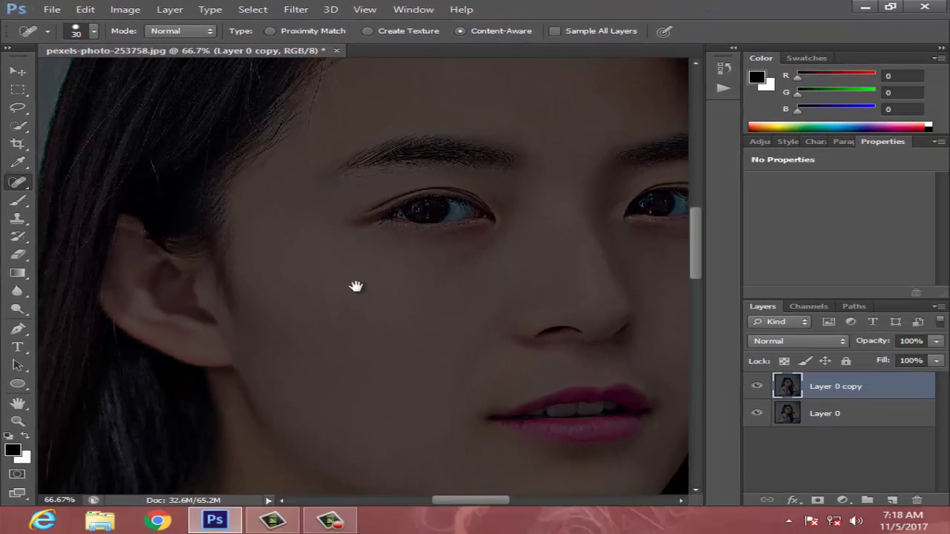
{"action": "left_click_drag", "start_coordinate": [356, 282], "coordinate": [317, 123]}
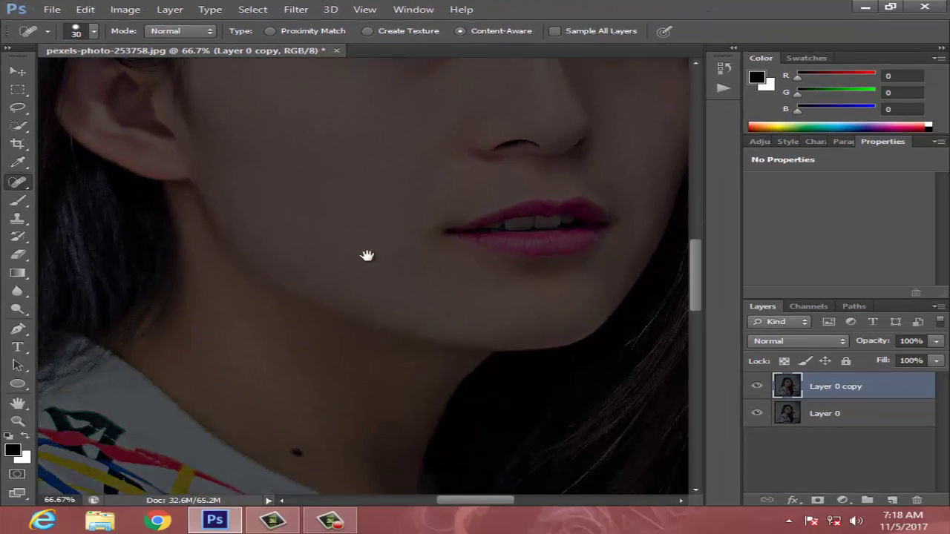
{"action": "left_click_drag", "start_coordinate": [367, 254], "coordinate": [378, 84]}
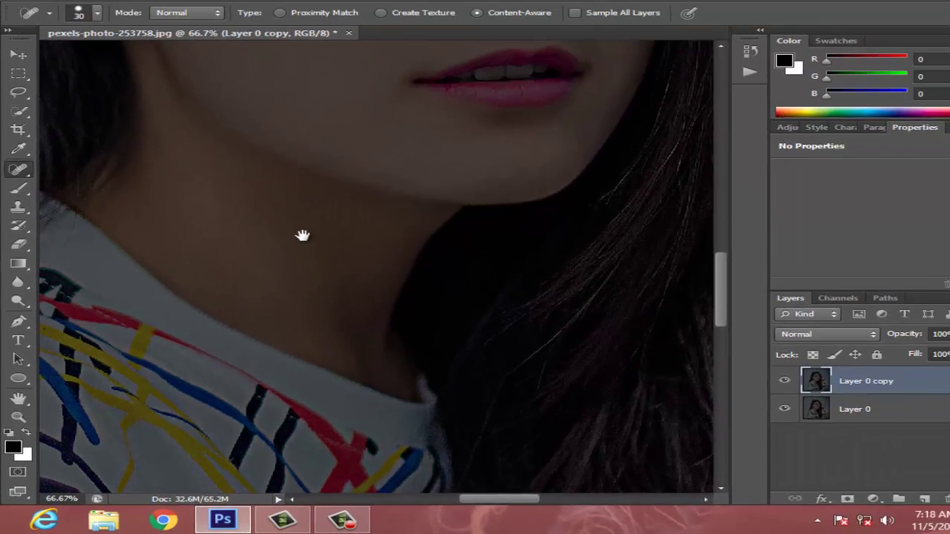
{"action": "left_click_drag", "start_coordinate": [303, 233], "coordinate": [264, 350]}
{"action": "left_click_drag", "start_coordinate": [295, 323], "coordinate": [292, 361]}
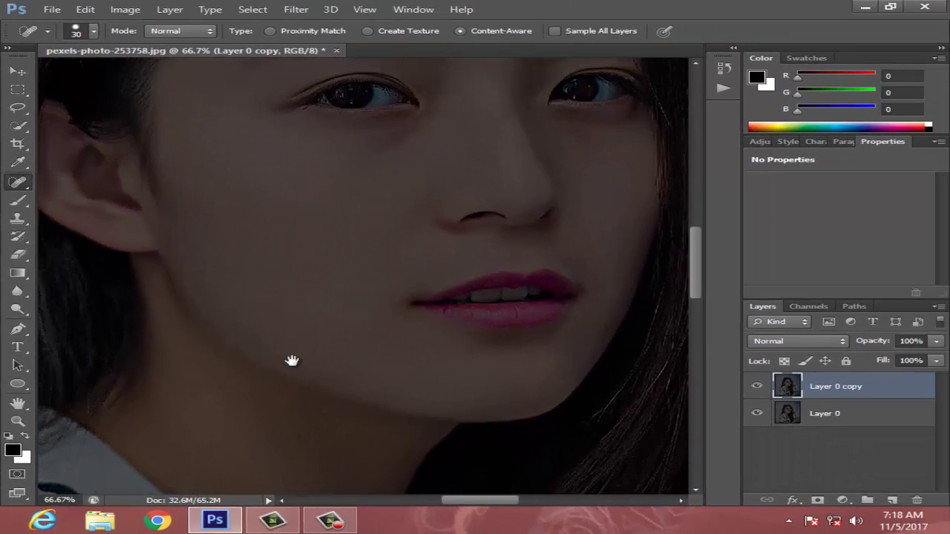
{"action": "mouse_move", "coordinate": [282, 314]}
{"action": "left_mouse_down"}
{"action": "mouse_move", "coordinate": [250, 336]}
{"action": "mouse_move", "coordinate": [241, 329]}
{"action": "left_mouse_up"}
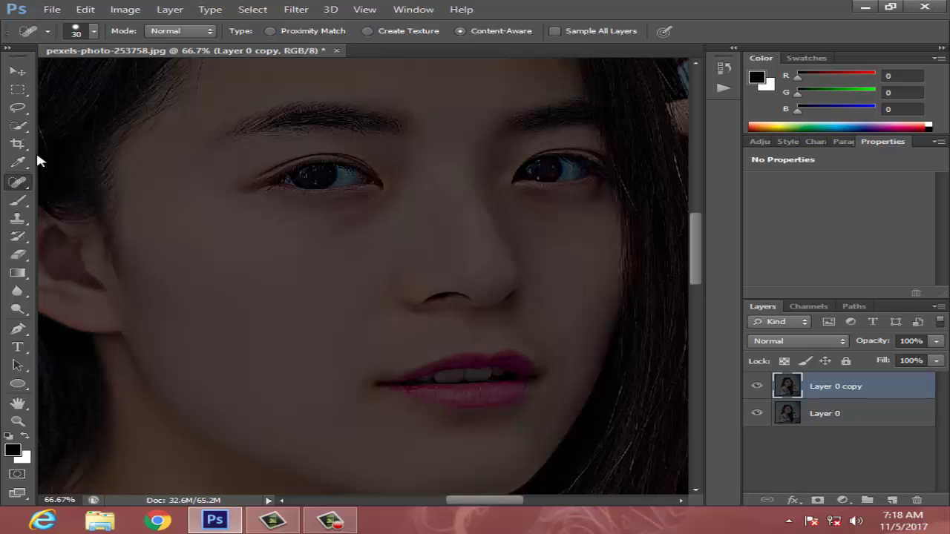
{"action": "left_click", "coordinate": [18, 71]}
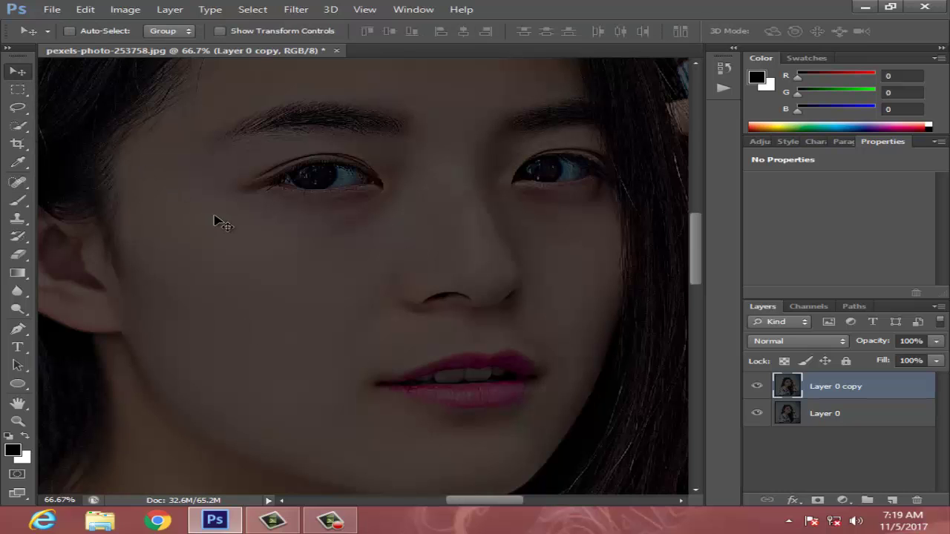
Step: Zoom out to 33.3% and open the Filter menu's Blur submenu
{"action": "key", "text": "ctrl+minus"}
{"action": "key", "text": "ctrl+minus"}
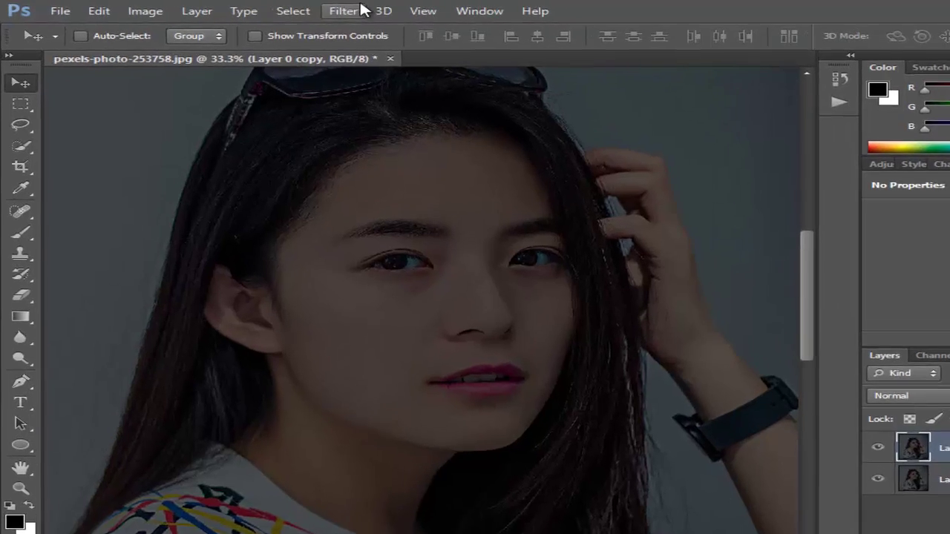
{"action": "left_click", "coordinate": [301, 8]}
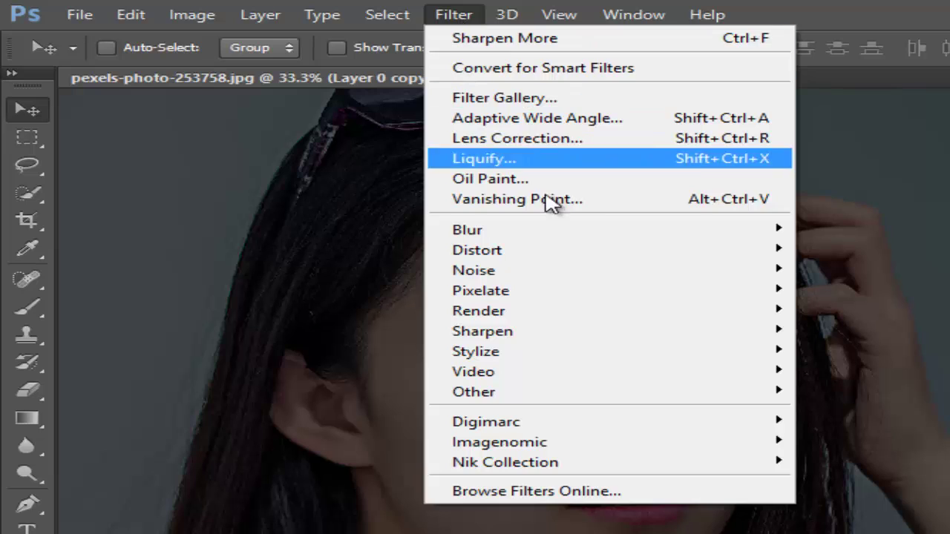
{"action": "mouse_move", "coordinate": [468, 230]}
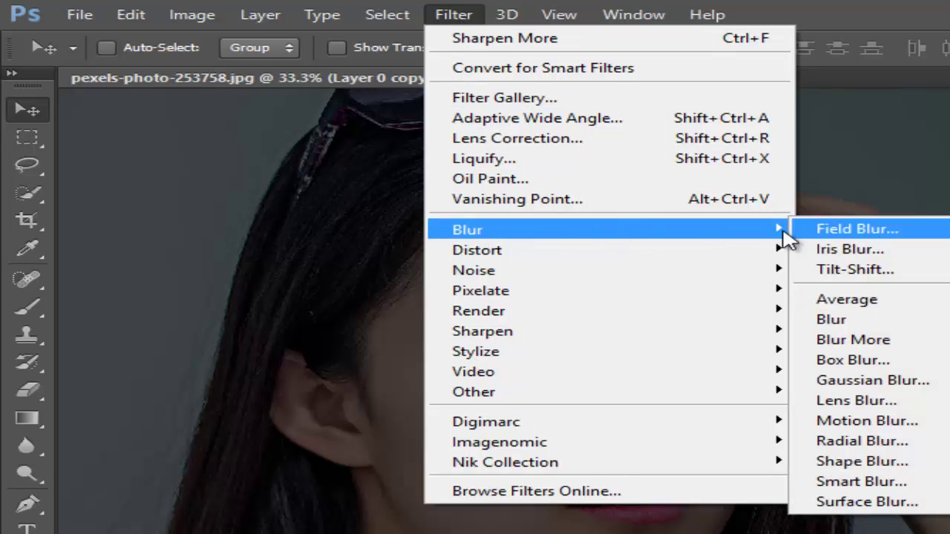
Step: Apply Smart Blur at radius 3.0, threshold 25.0, with Quality Medium and Mode Normal
{"action": "left_click", "coordinate": [887, 482]}
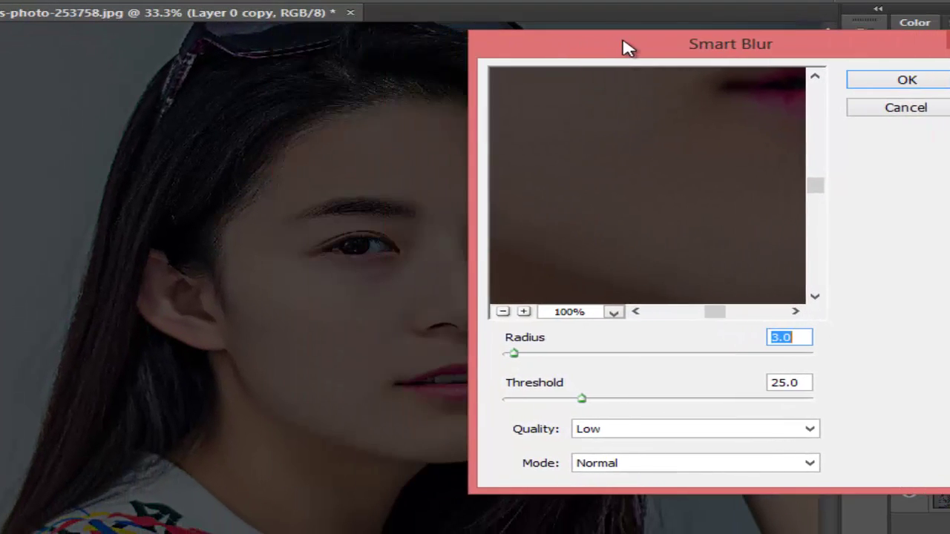
{"action": "left_click_drag", "start_coordinate": [627, 48], "coordinate": [749, 63]}
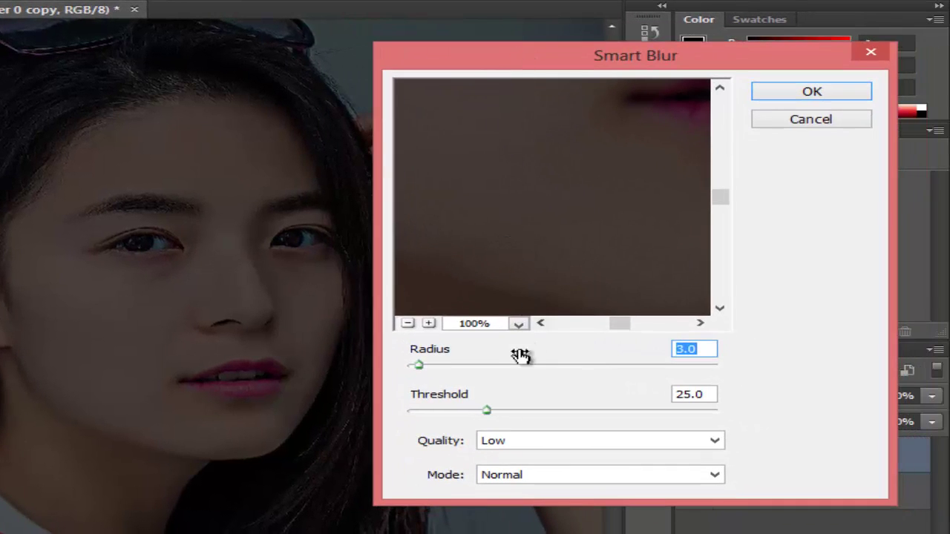
{"action": "left_click_drag", "start_coordinate": [539, 224], "coordinate": [539, 263]}
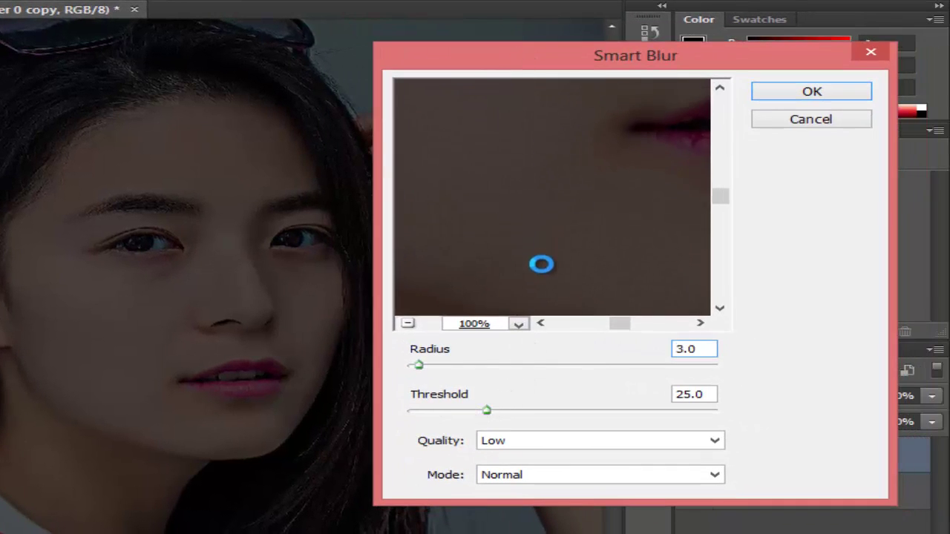
{"action": "left_click", "coordinate": [408, 324]}
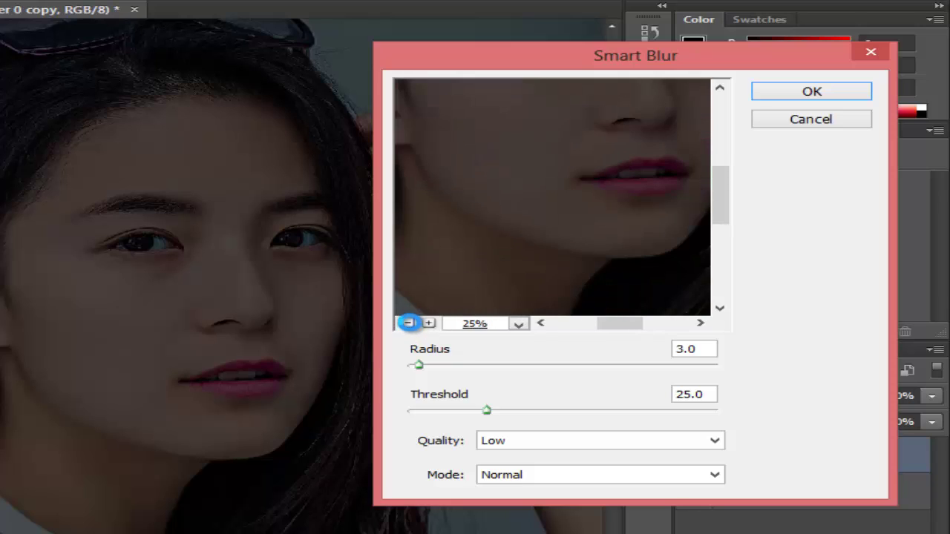
{"action": "left_click", "coordinate": [408, 324]}
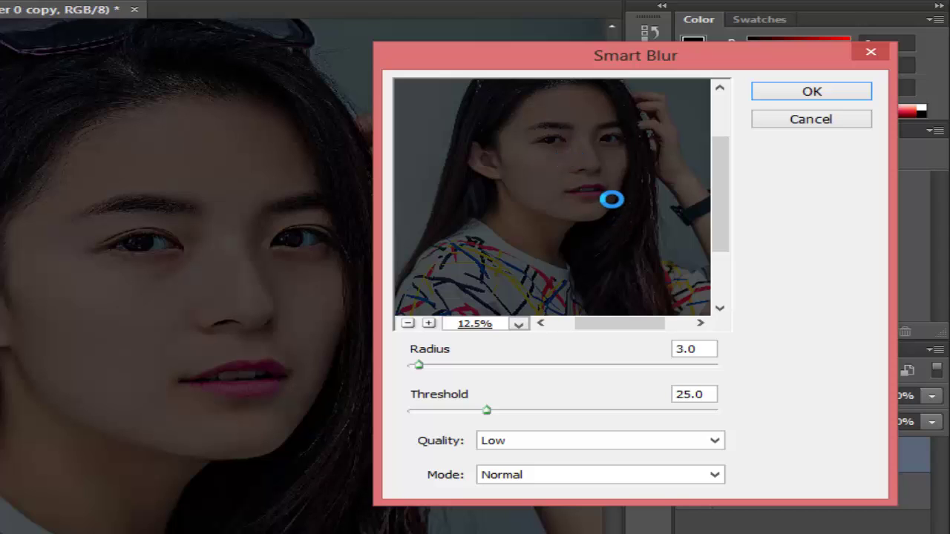
{"action": "left_click_drag", "start_coordinate": [602, 187], "coordinate": [588, 243]}
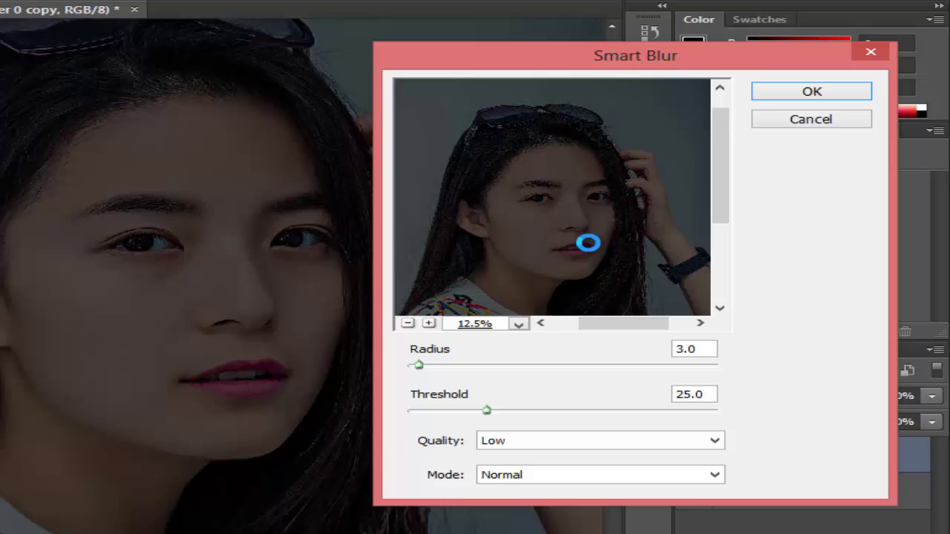
{"action": "left_click", "coordinate": [557, 444]}
{"action": "left_click", "coordinate": [536, 474]}
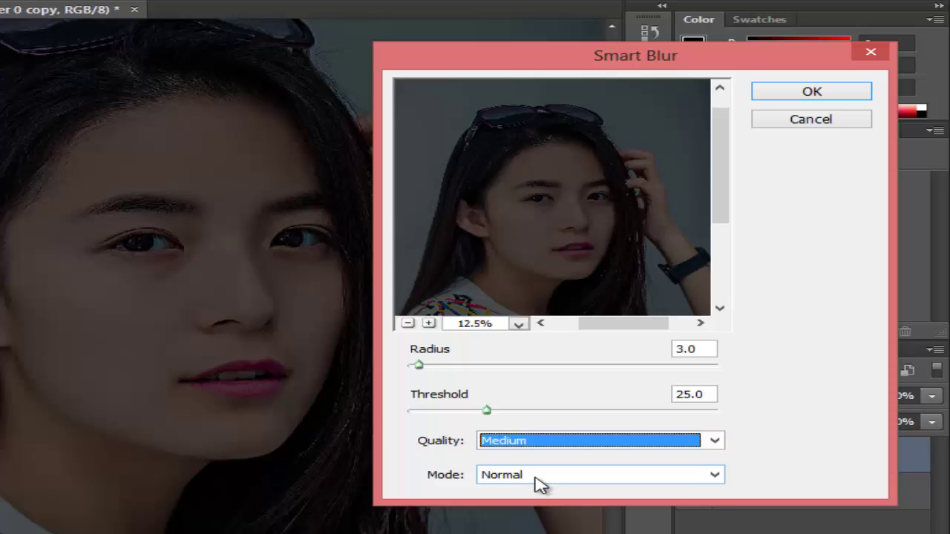
{"action": "left_click", "coordinate": [540, 479]}
{"action": "left_click", "coordinate": [538, 491]}
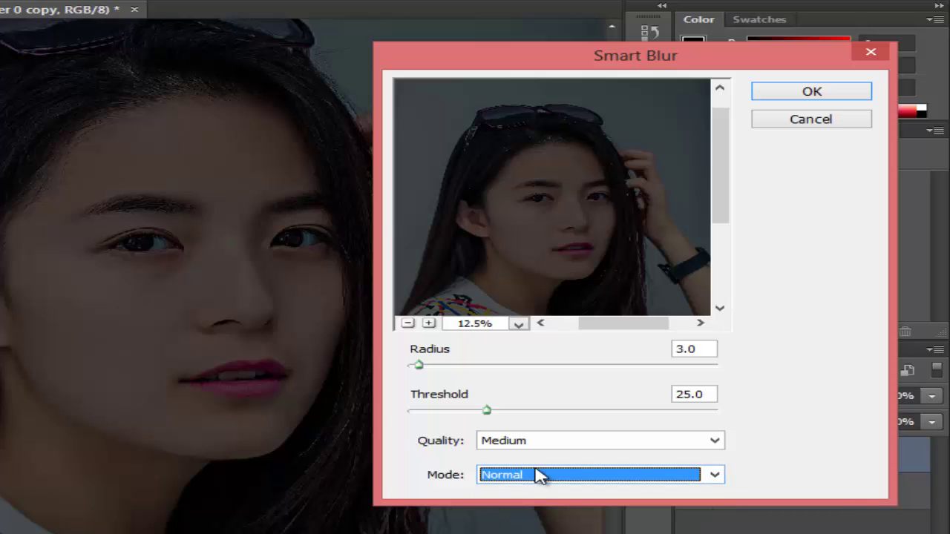
{"action": "left_click", "coordinate": [793, 95]}
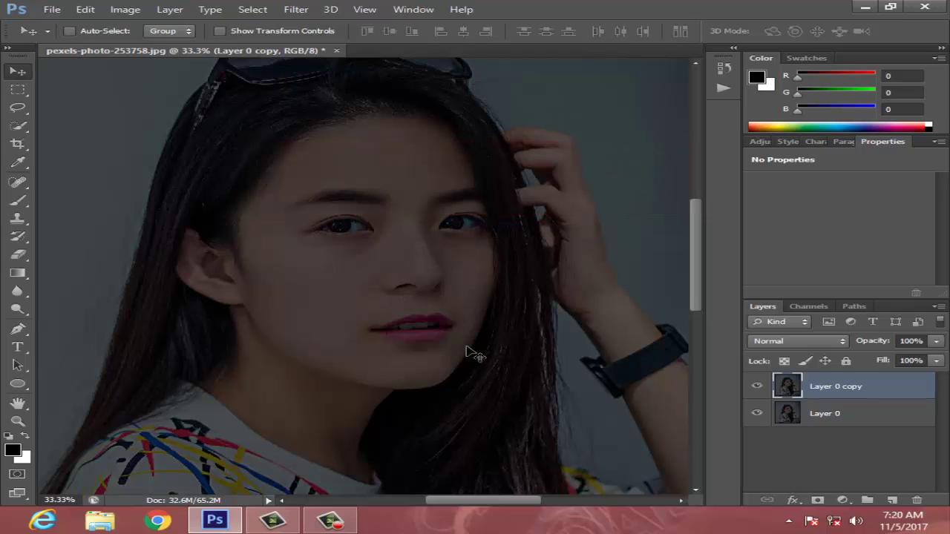
{"action": "scroll", "coordinate": [355, 211], "scroll_direction": "up", "scroll_amount": 1}
{"action": "scroll", "coordinate": [350, 206], "scroll_direction": "up", "scroll_amount": 1}
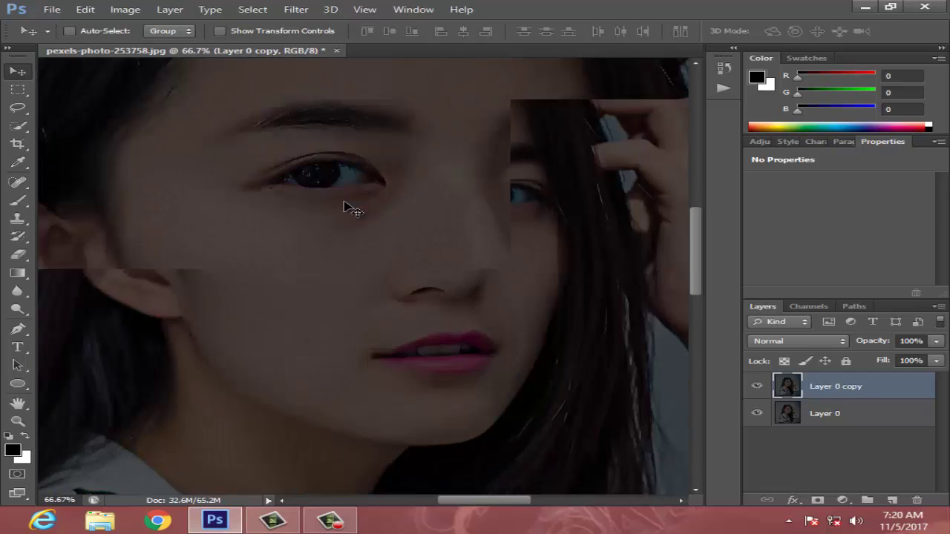
{"action": "mouse_move", "coordinate": [345, 201]}
{"action": "left_mouse_down"}
{"action": "mouse_move", "coordinate": [341, 399]}
{"action": "mouse_move", "coordinate": [365, 350]}
{"action": "mouse_move", "coordinate": [339, 170]}
{"action": "mouse_move", "coordinate": [366, 142]}
{"action": "mouse_move", "coordinate": [366, 79]}
{"action": "mouse_move", "coordinate": [392, 113]}
{"action": "left_mouse_up"}
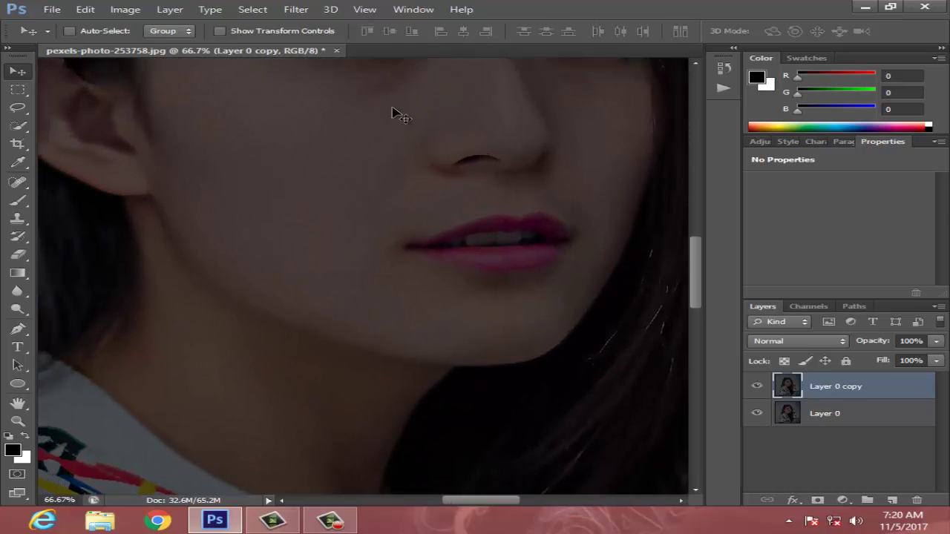
{"action": "key", "text": "ctrl+minus"}
{"action": "key", "text": "ctrl+minus"}
{"action": "key", "text": "ctrl+minus"}
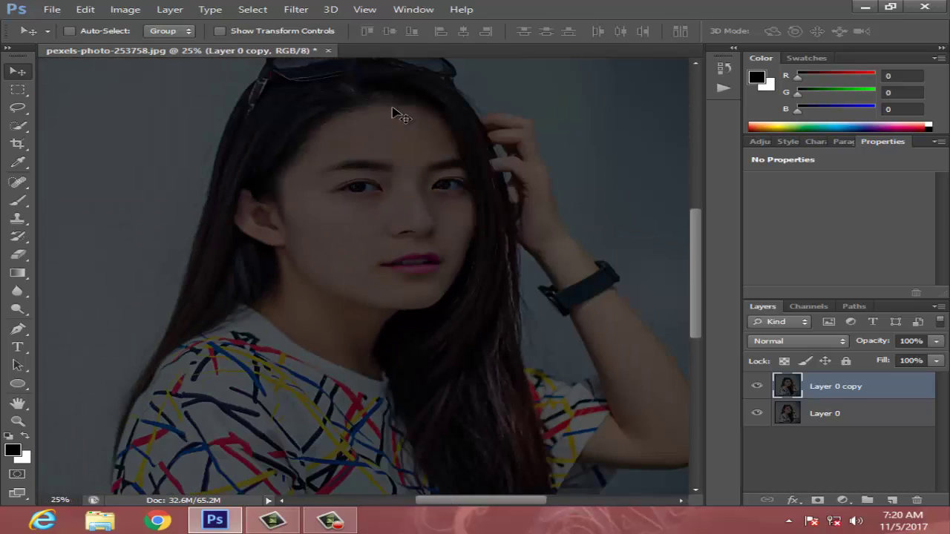
{"action": "key", "text": "ctrl+minus"}
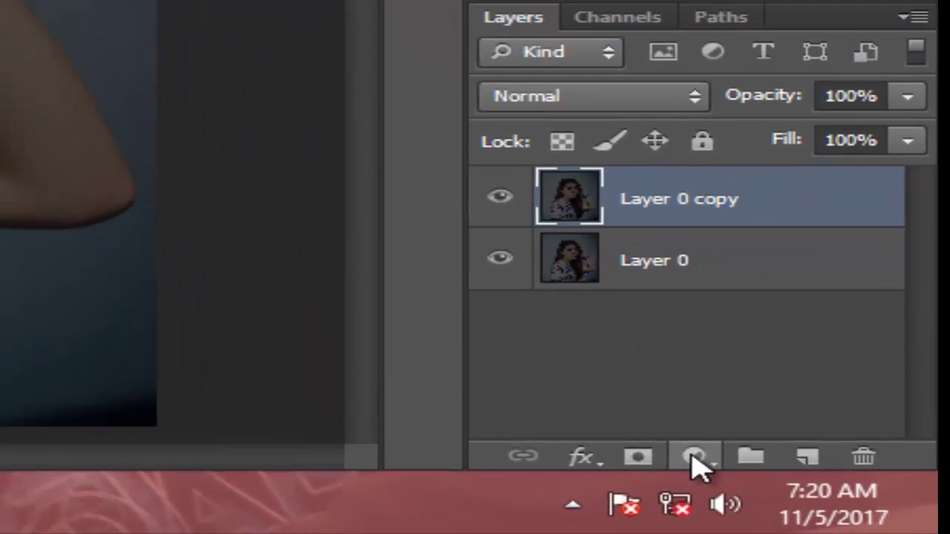
Step: Add a Brightness/Contrast adjustment layer with Brightness set to 25
{"action": "left_click", "coordinate": [660, 445]}
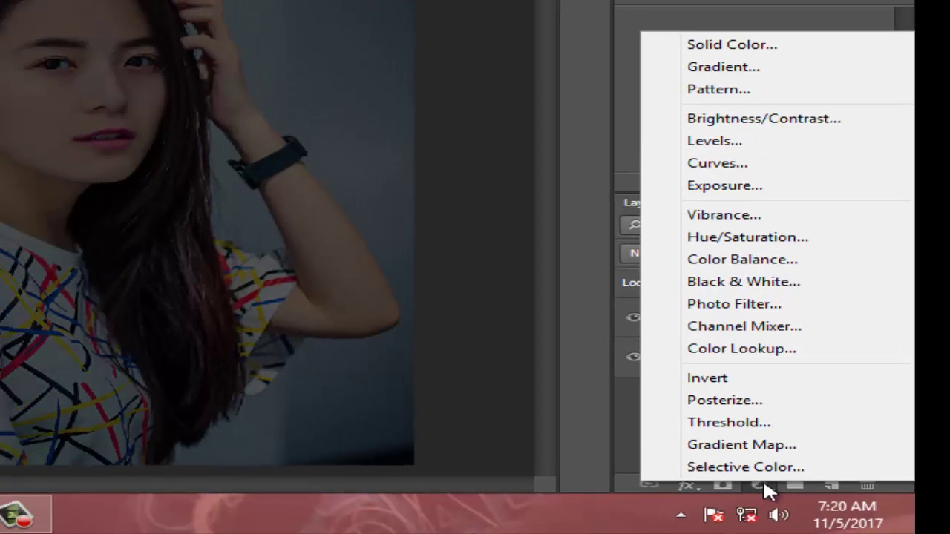
{"action": "left_click", "coordinate": [772, 120]}
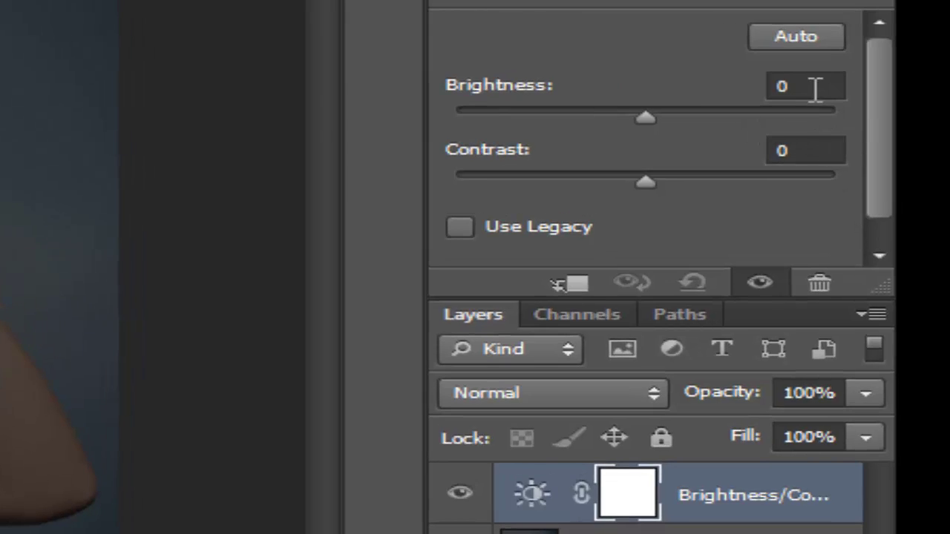
{"action": "left_click", "coordinate": [815, 82]}
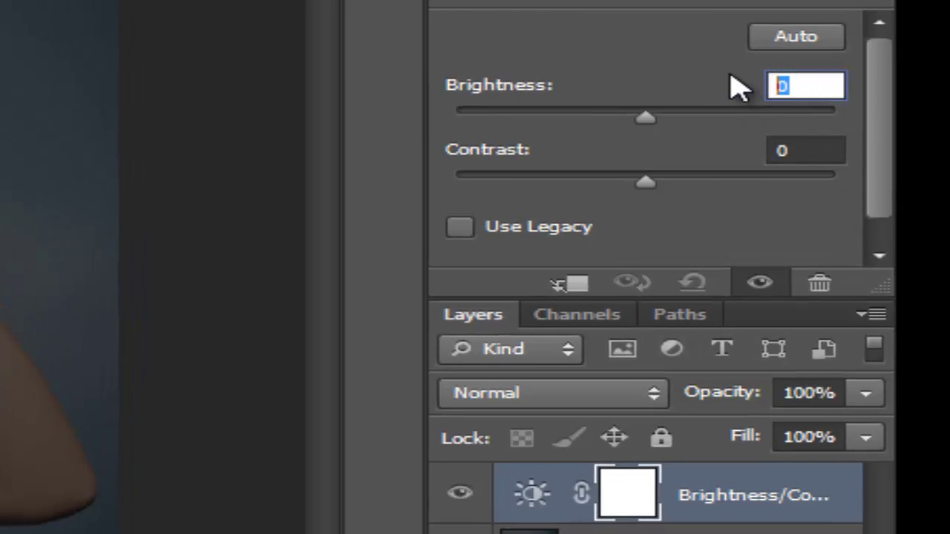
{"action": "type", "text": "25"}
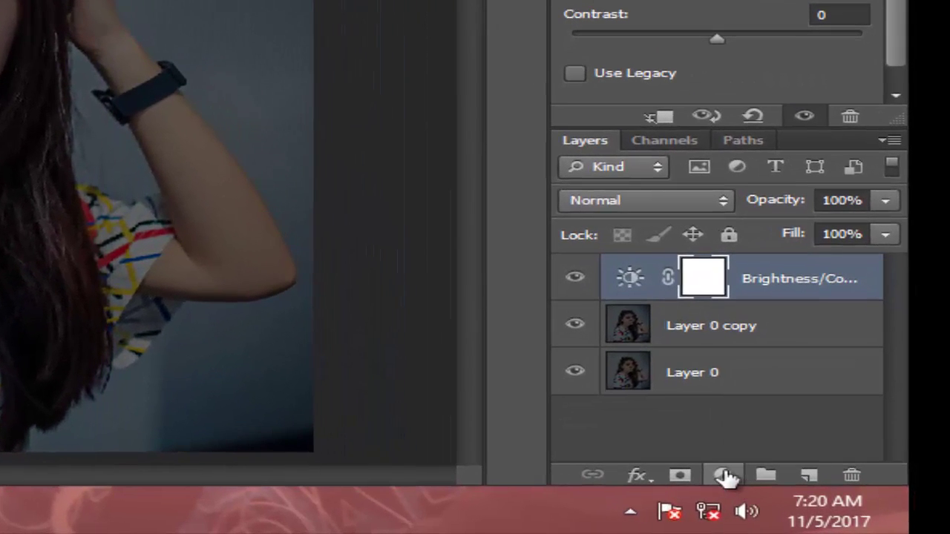
Step: Add an Exposure adjustment layer with Exposure set to +3.00
{"action": "left_click", "coordinate": [728, 466]}
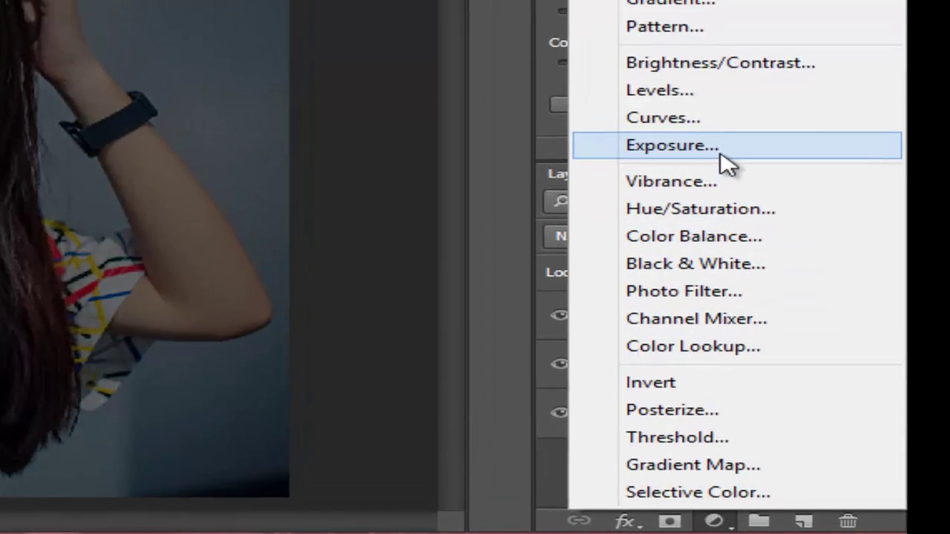
{"action": "left_click", "coordinate": [726, 163]}
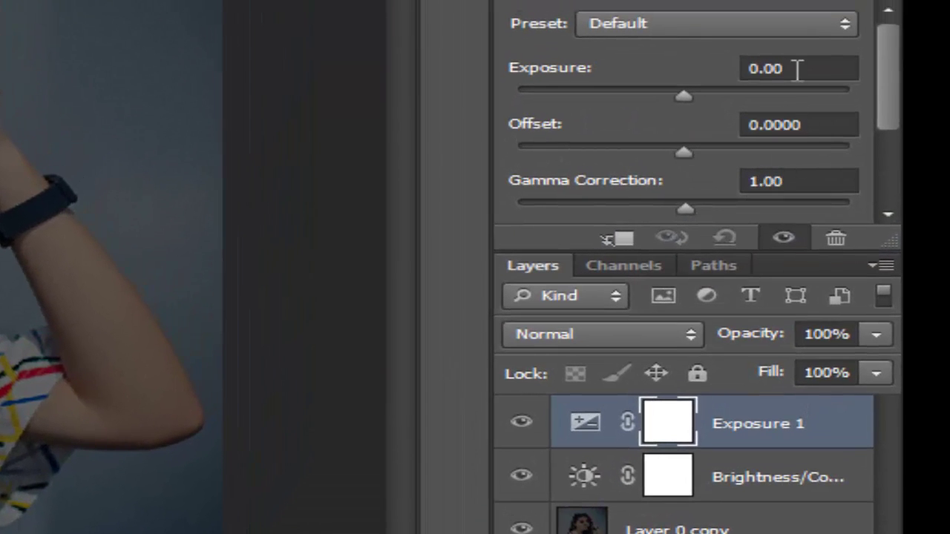
{"action": "left_click_drag", "start_coordinate": [796, 69], "coordinate": [717, 74]}
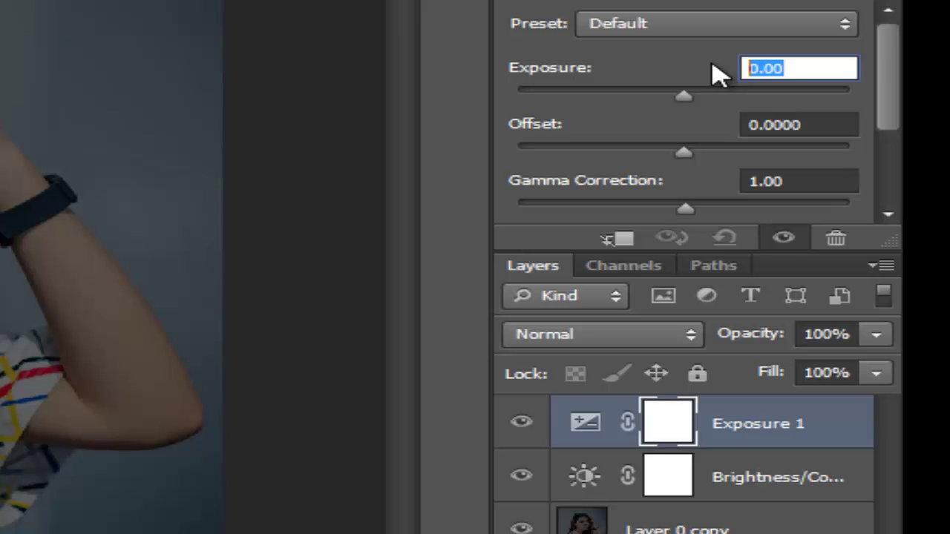
{"action": "type", "text": "3"}
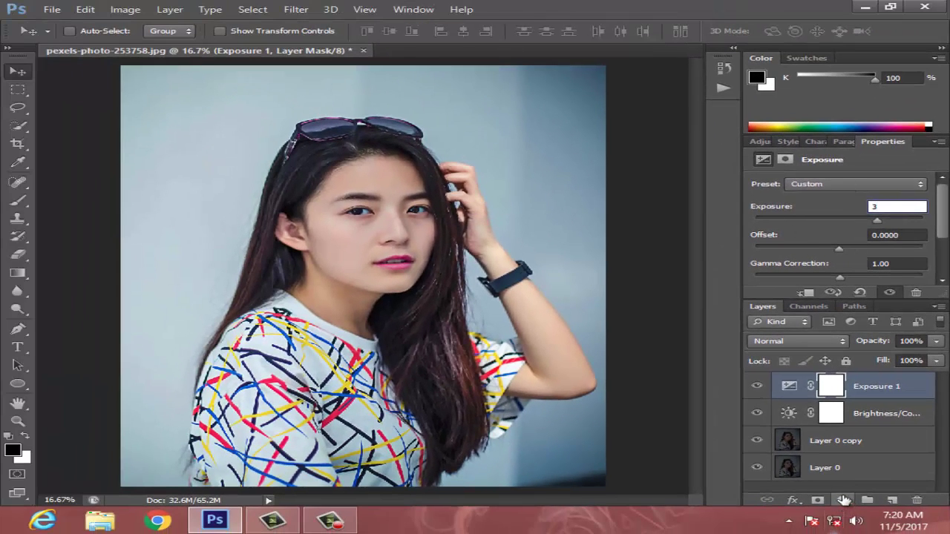
{"action": "left_click", "coordinate": [790, 386]}
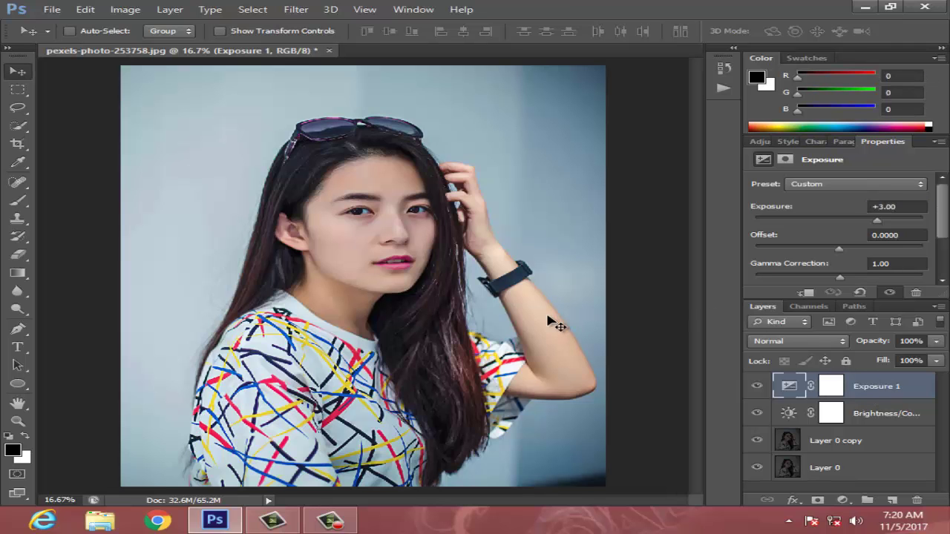
Step: Select Exposure 1, Brightness/Contrast and Layer 0 copy, then merge them into one Exposure 1 layer
{"action": "left_click", "coordinate": [889, 413], "text": "shift"}
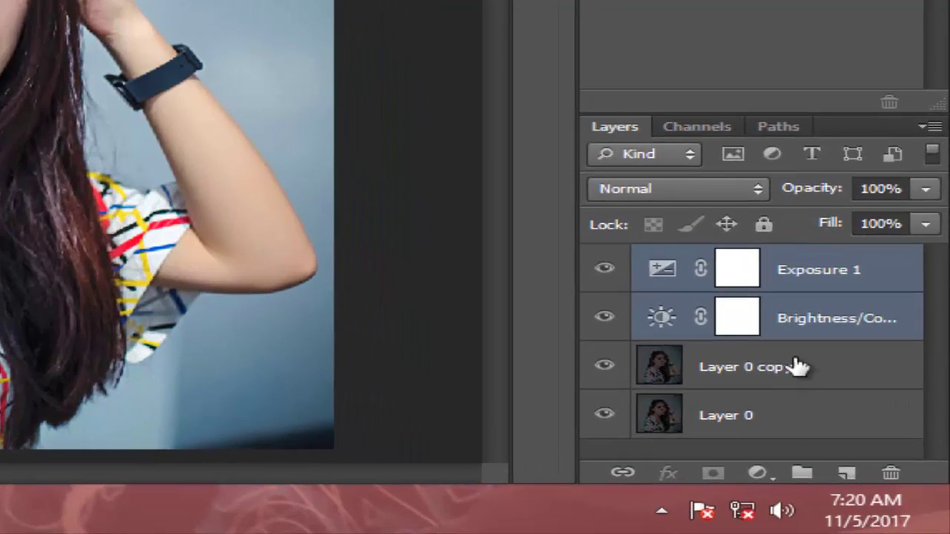
{"action": "left_click", "coordinate": [866, 441], "text": "shift"}
{"action": "right_click", "coordinate": [796, 366]}
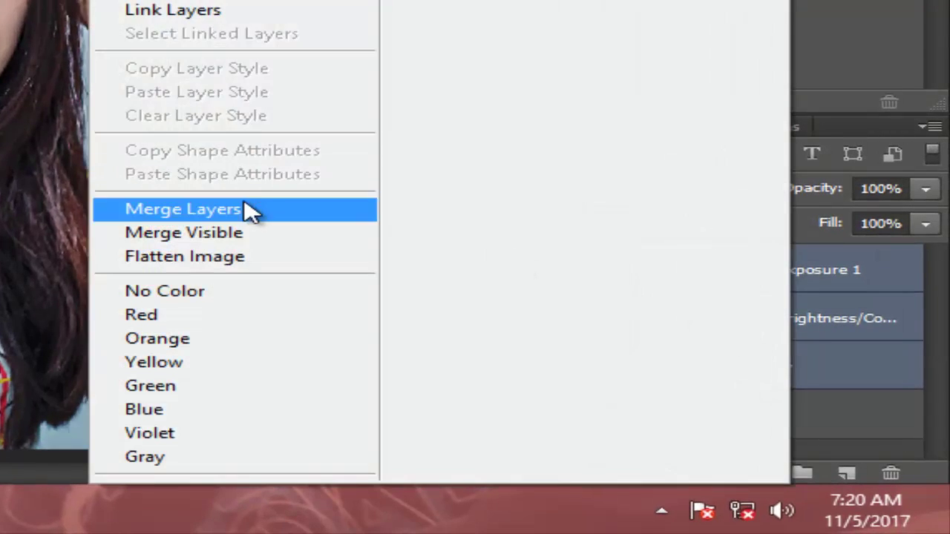
{"action": "left_click", "coordinate": [245, 209]}
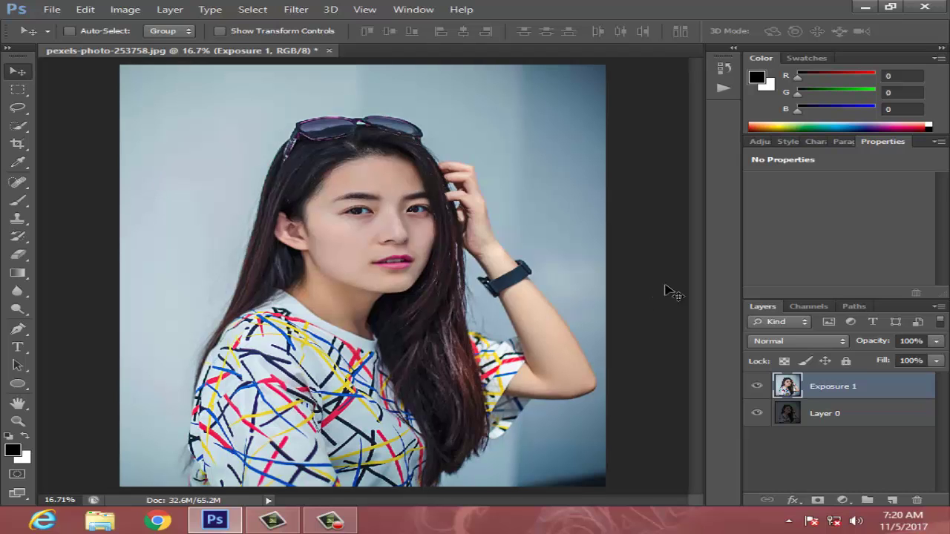
{"action": "left_click", "coordinate": [757, 387]}
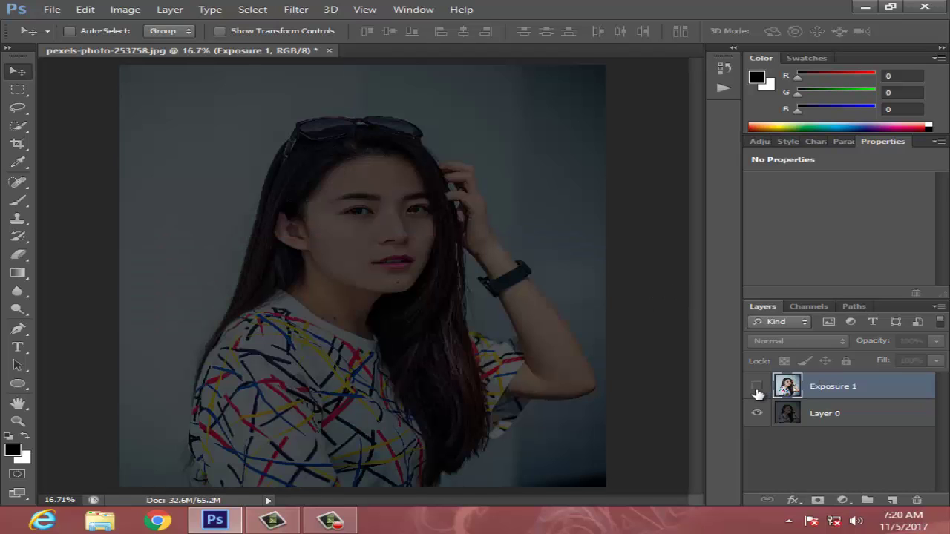
{"action": "left_click", "coordinate": [757, 387]}
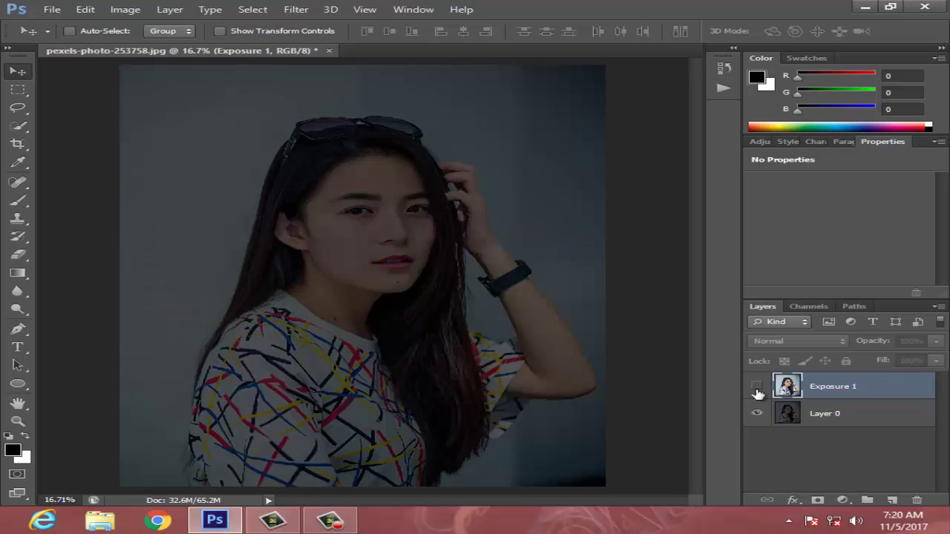
{"action": "left_click", "coordinate": [757, 388]}
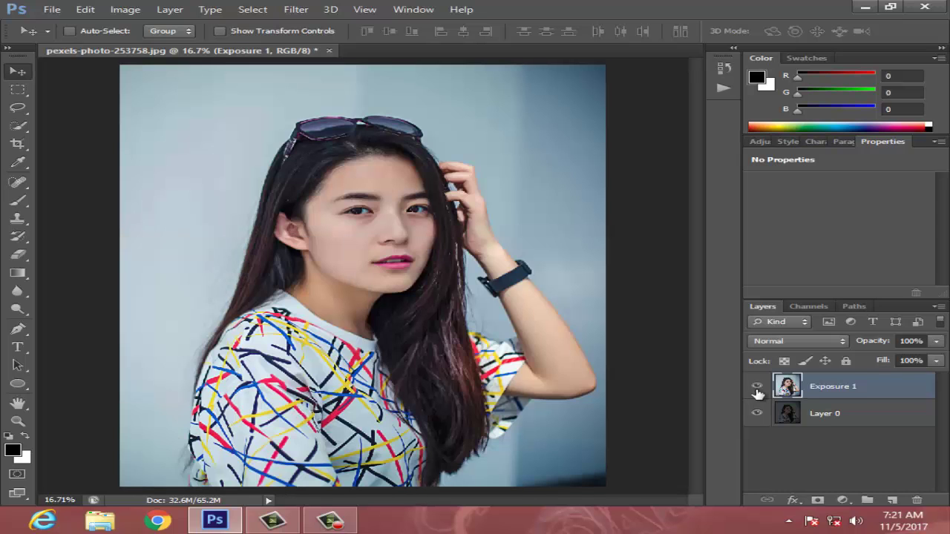
{"action": "left_click", "coordinate": [757, 387]}
{"action": "left_click", "coordinate": [757, 388]}
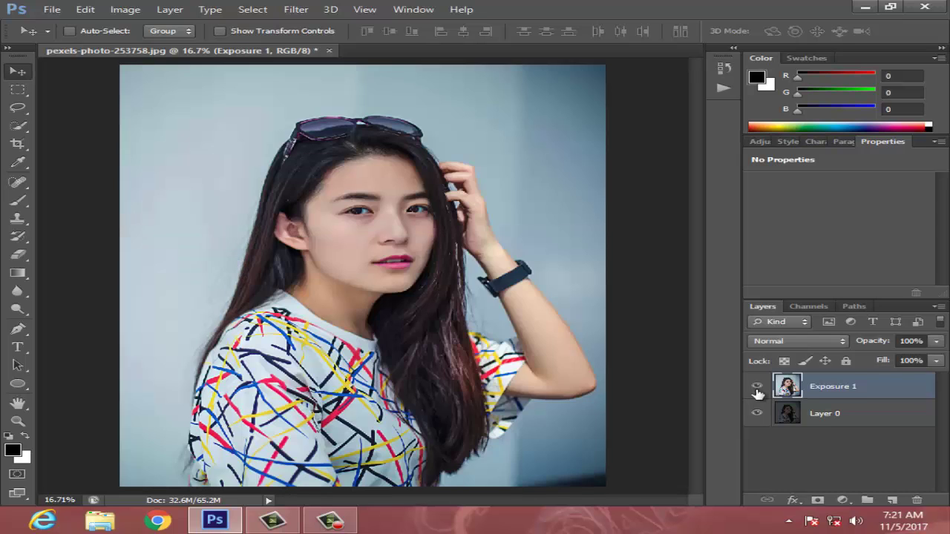